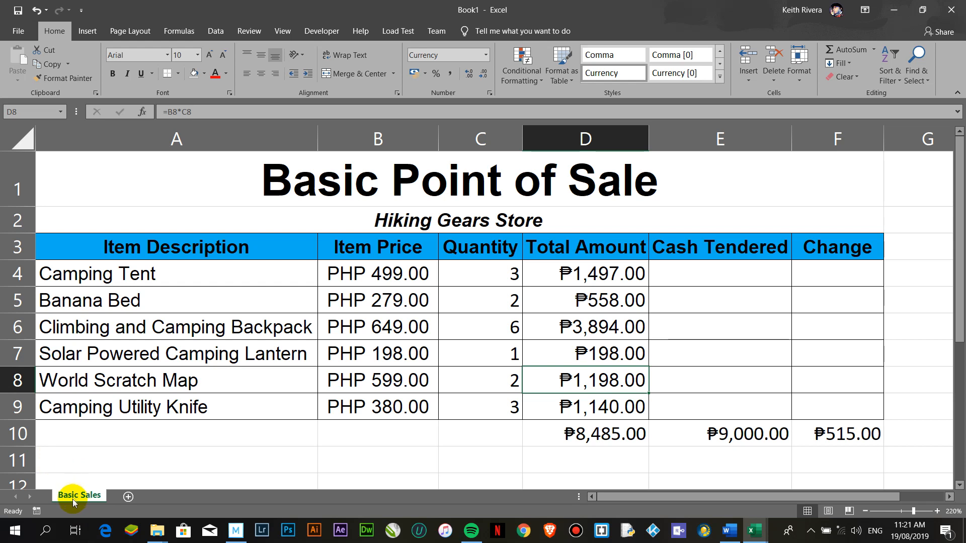
Create a copy of the Basic Sales sheet at the end of the workbook
right_click(75, 497)
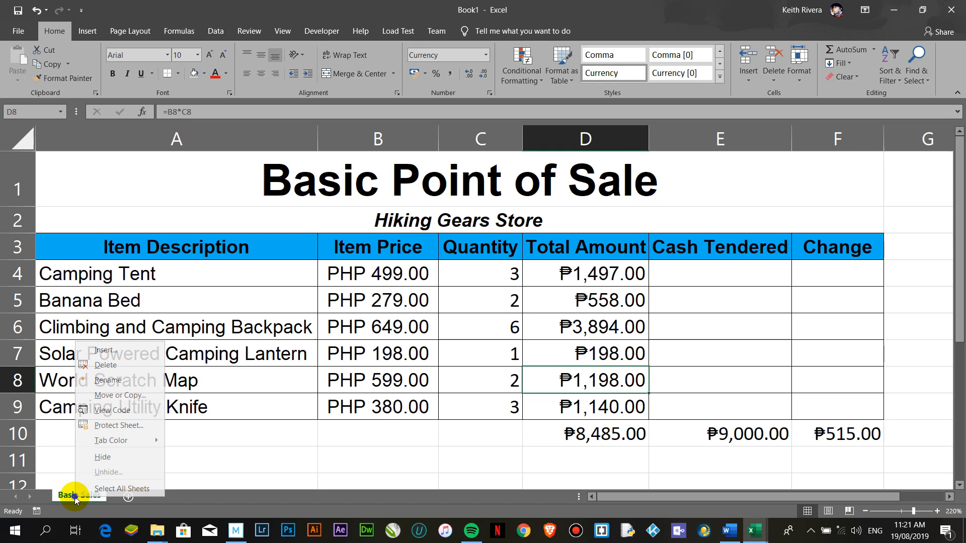
left_click(111, 397)
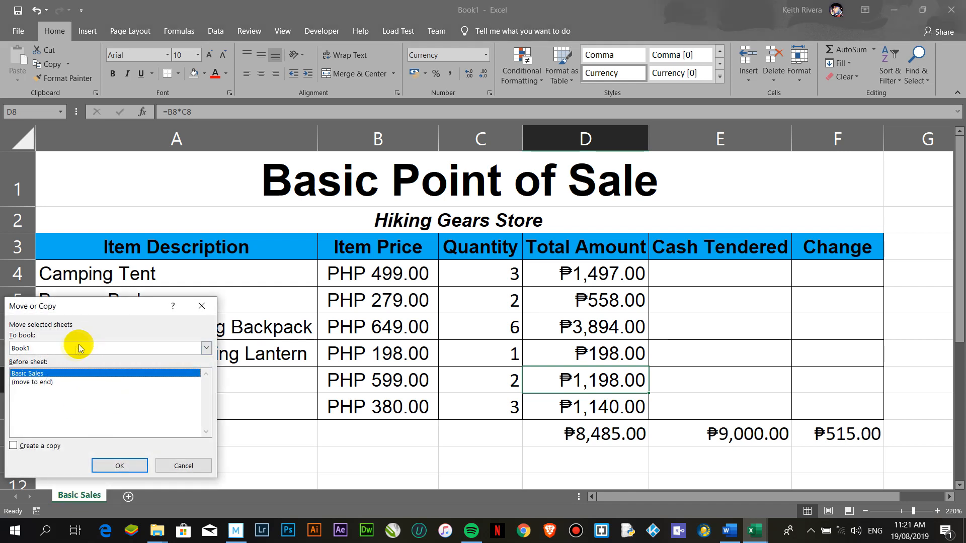
left_click(41, 383)
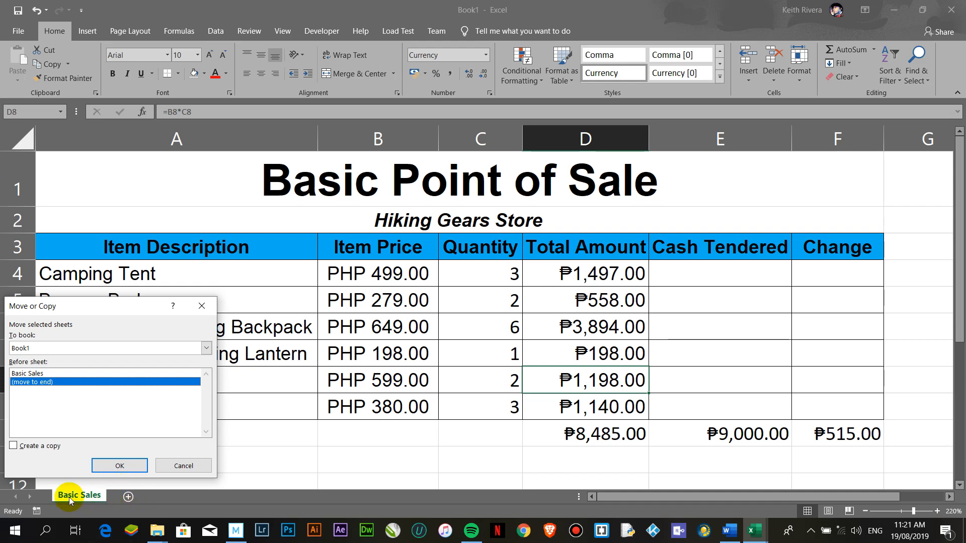
left_click(14, 445)
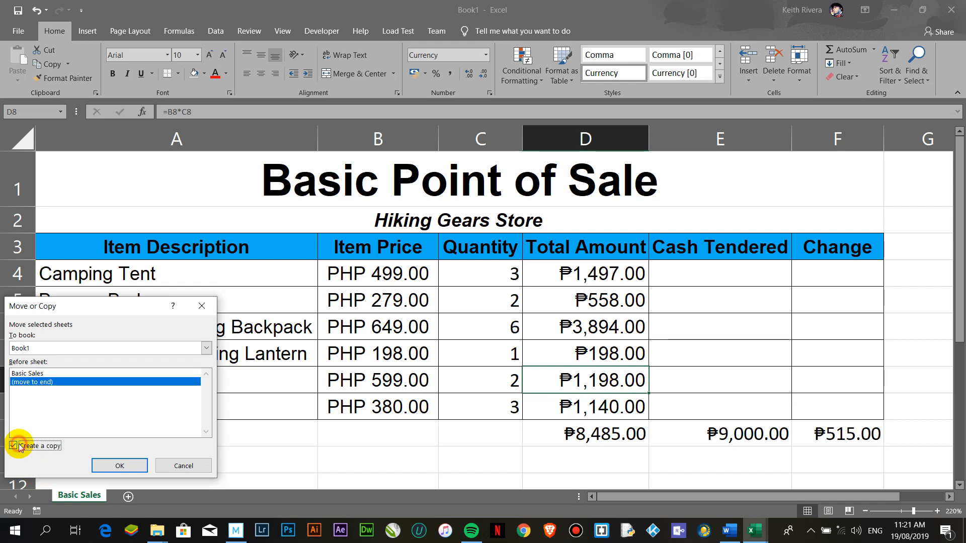
left_click(107, 469)
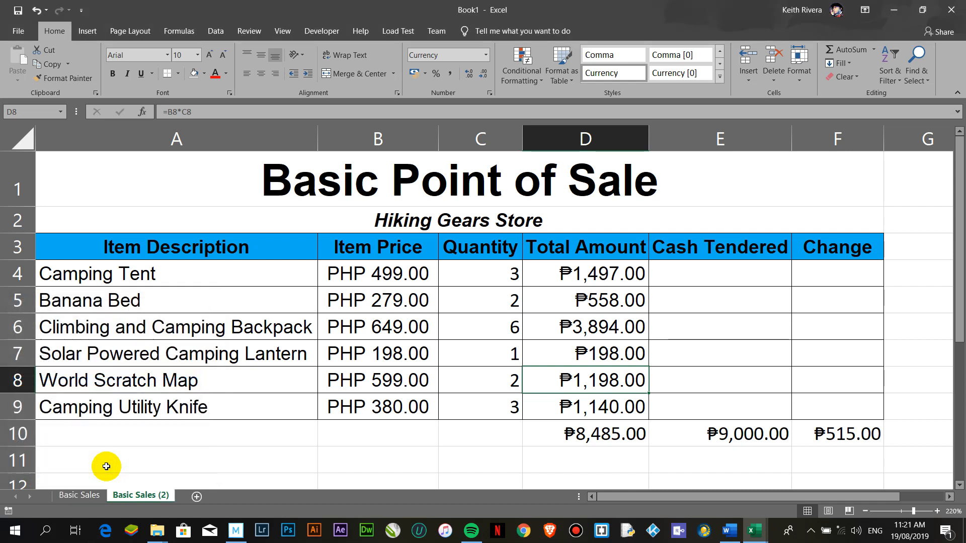
Rename the copied sheet as "Basic Sales with Basic Inty"
double_click(150, 496)
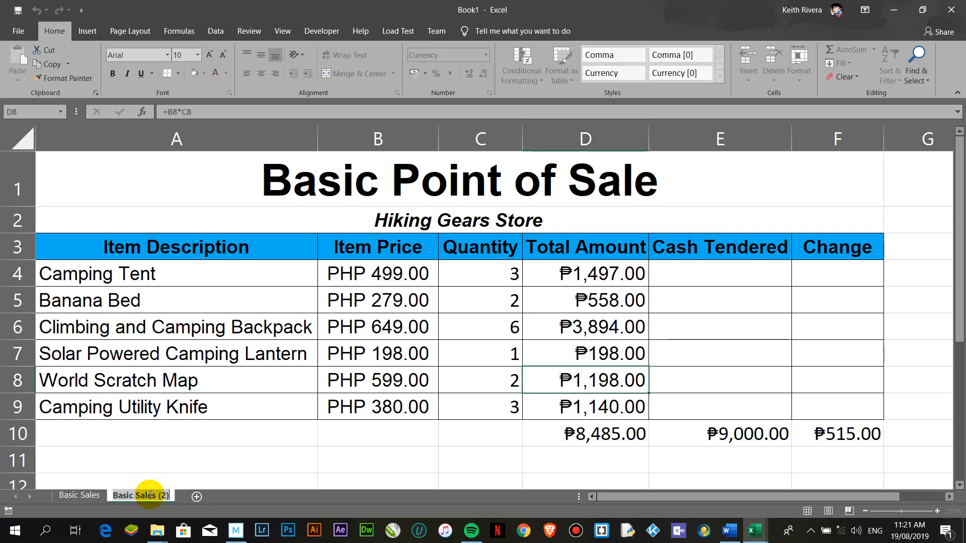
type("Basic")
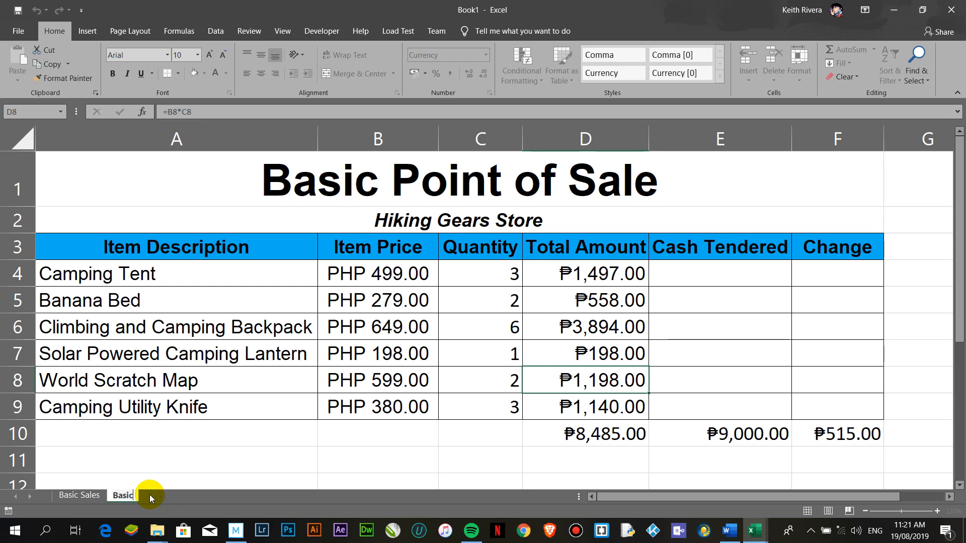
type(" Sales eith B")
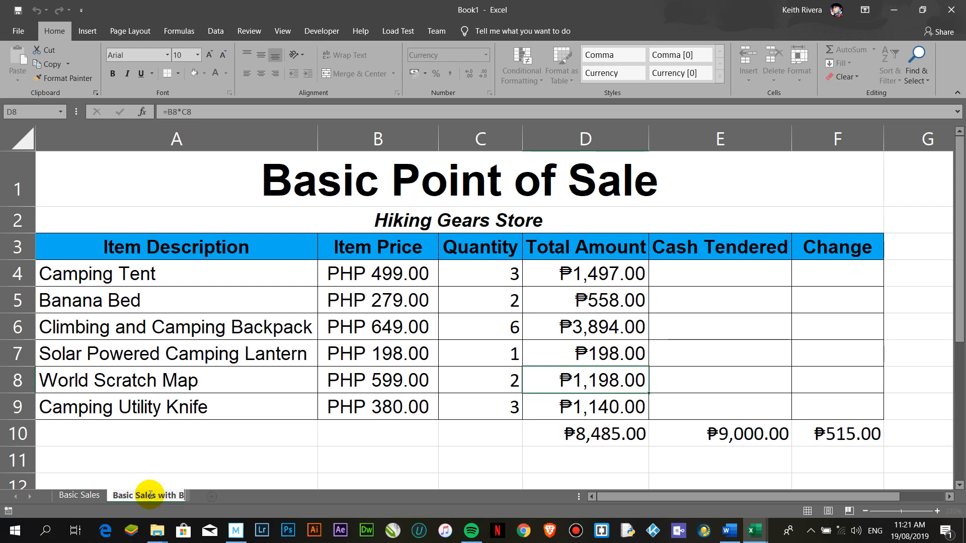
type("asic Inty")
key("Return")
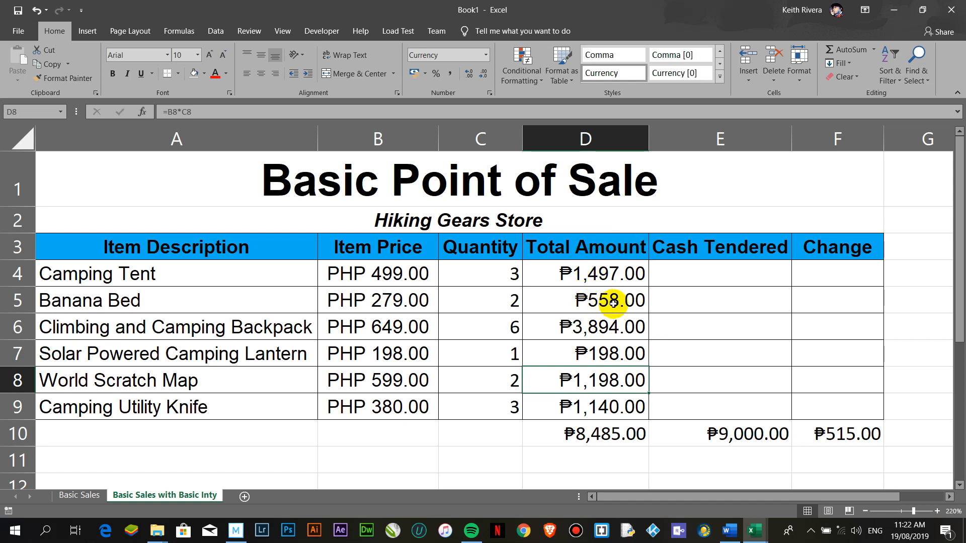
Insert two blank columns between Quantity and Total Amount
right_click(591, 134)
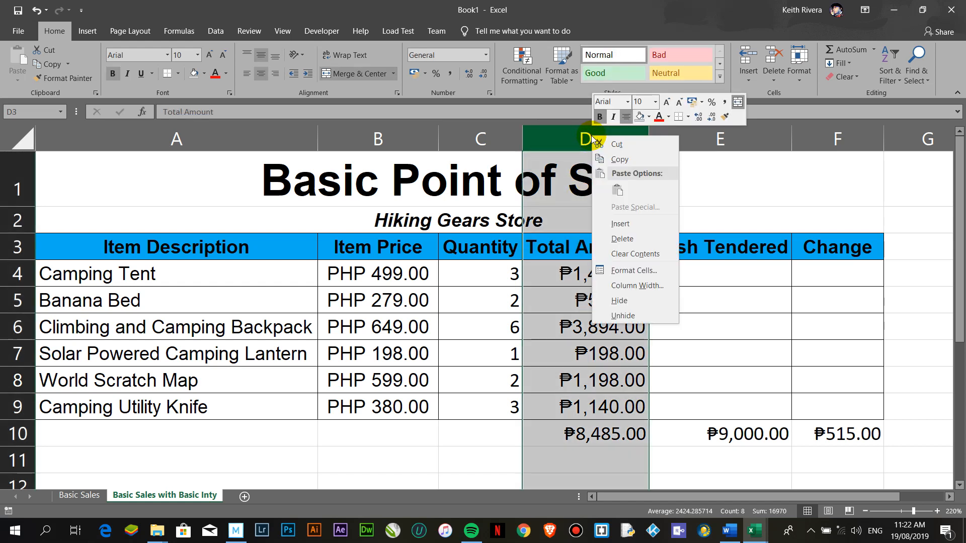
left_click(621, 224)
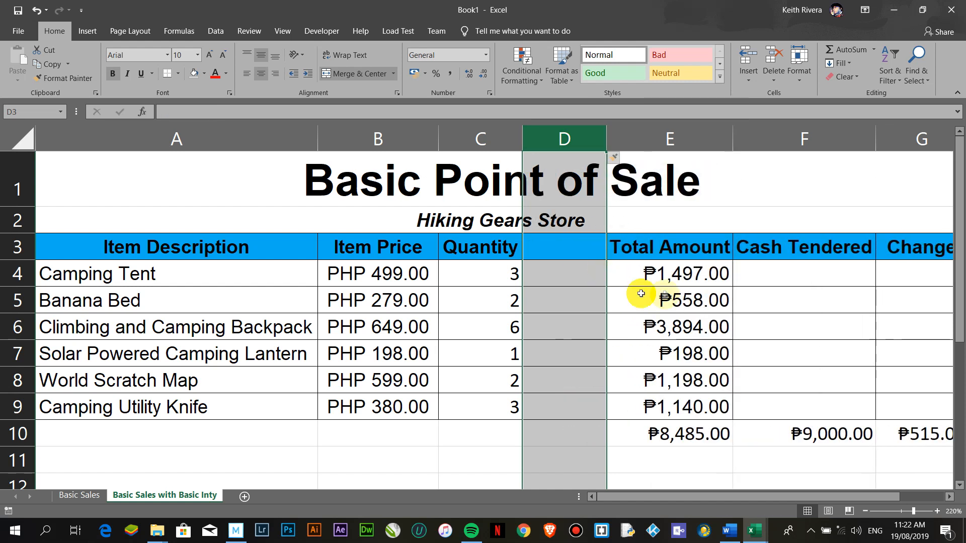
right_click(671, 132)
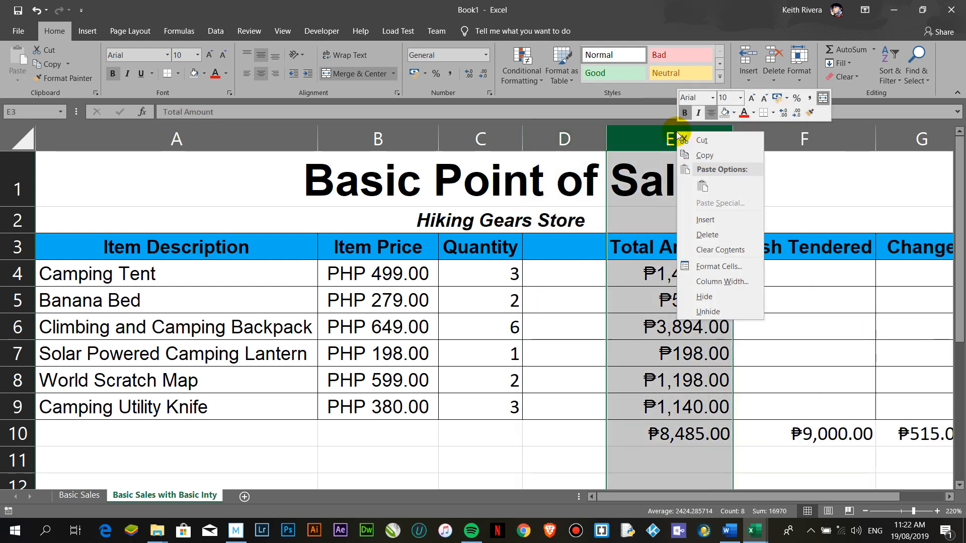
left_click(709, 222)
left_click(614, 330)
Fill the two empty header cells D3:E3 with light green
left_click_drag(546, 244, 643, 242)
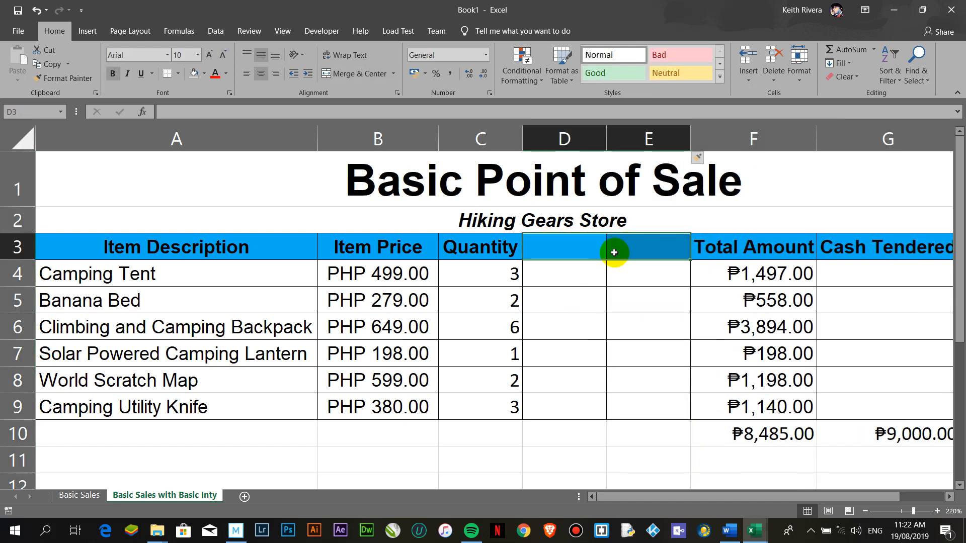
left_click(204, 74)
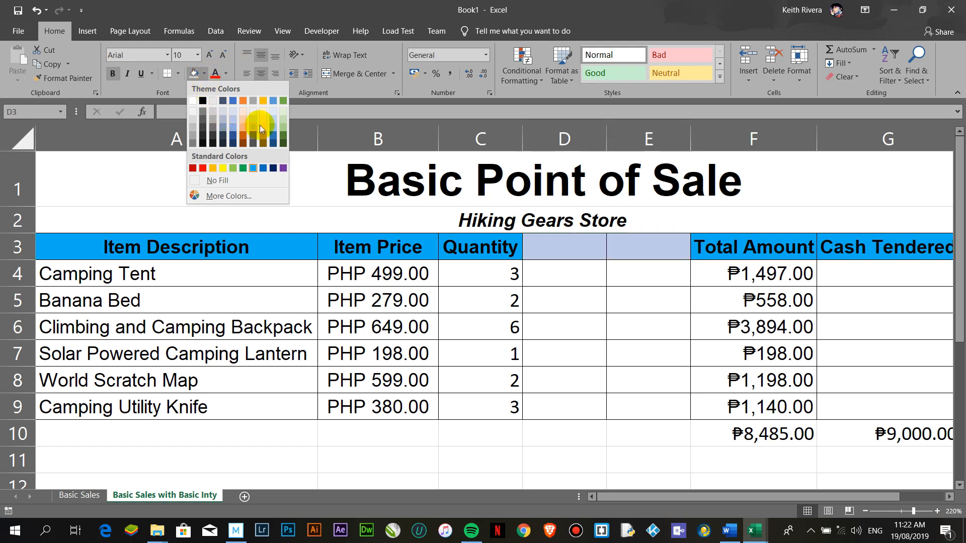
left_click(286, 133)
left_click(686, 334)
left_click_drag(566, 247, 672, 252)
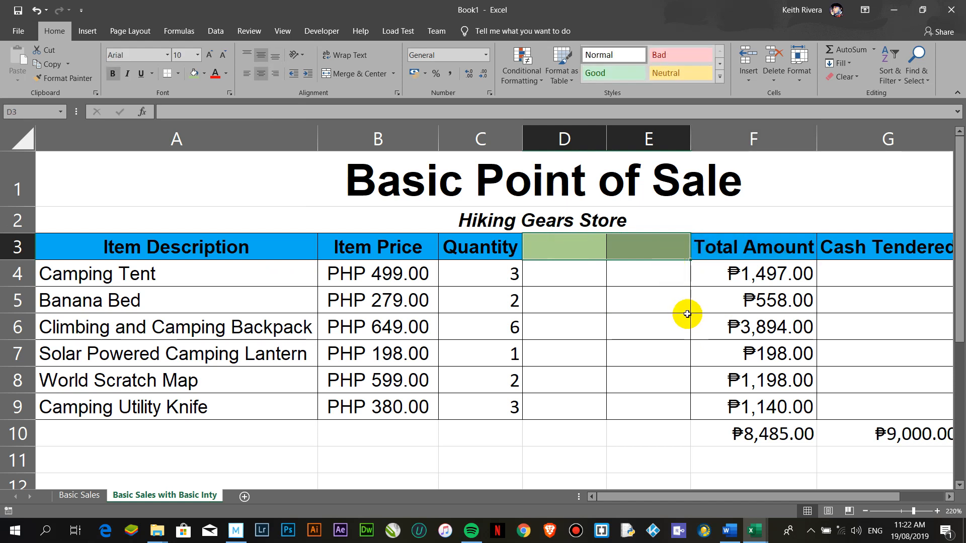
Enter the headers "On-hand" in D3 and "Remaining Stocks" in E3
left_click(570, 247)
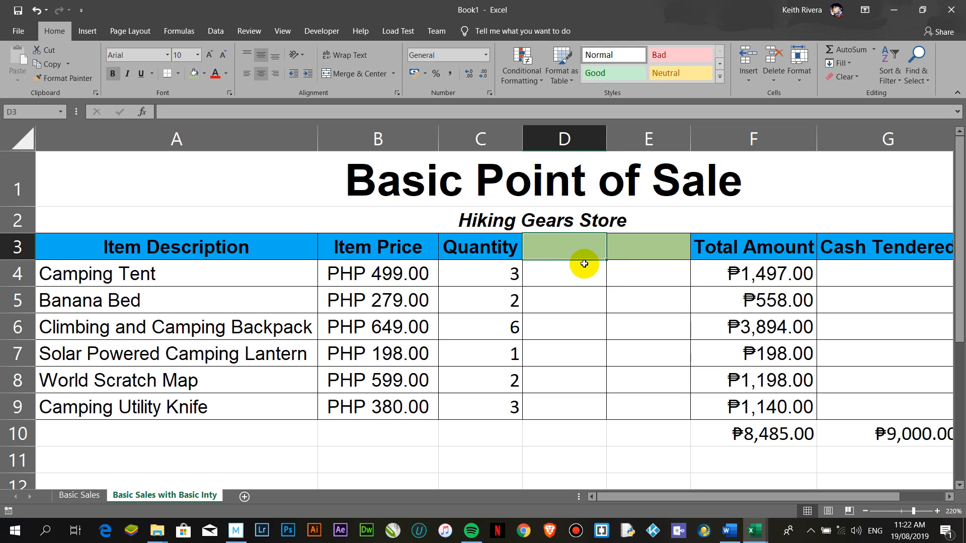
type("ba")
key("BackSpace")
key("BackSpace")
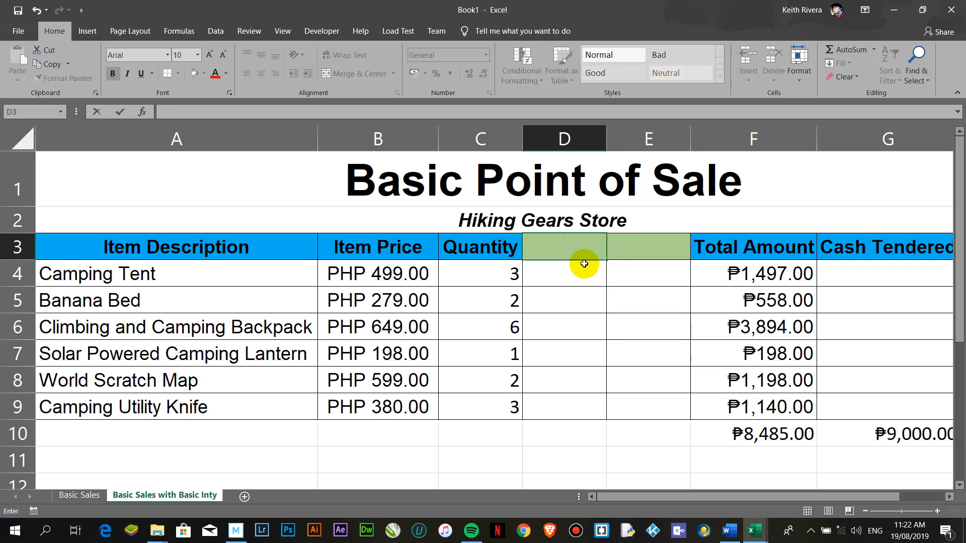
type("On-hand")
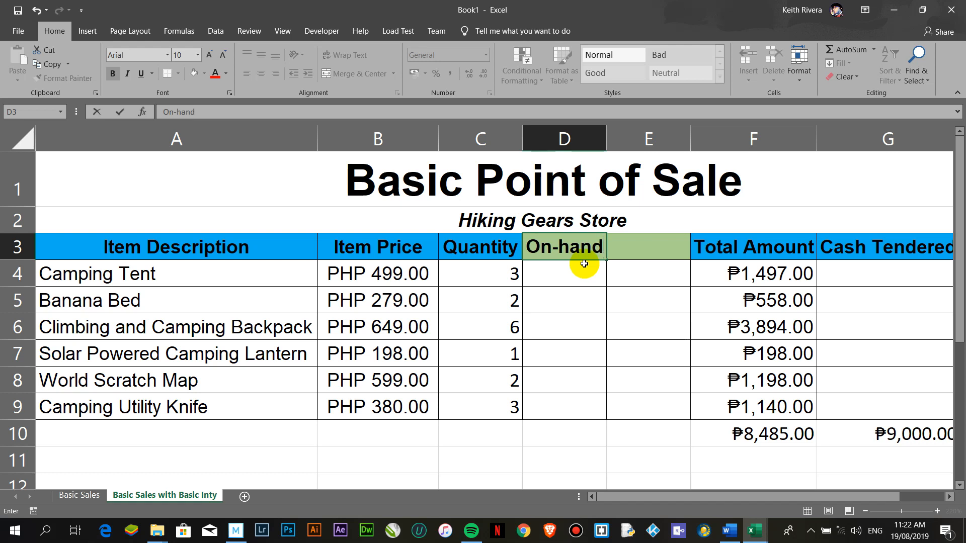
key("Tab")
type("Re")
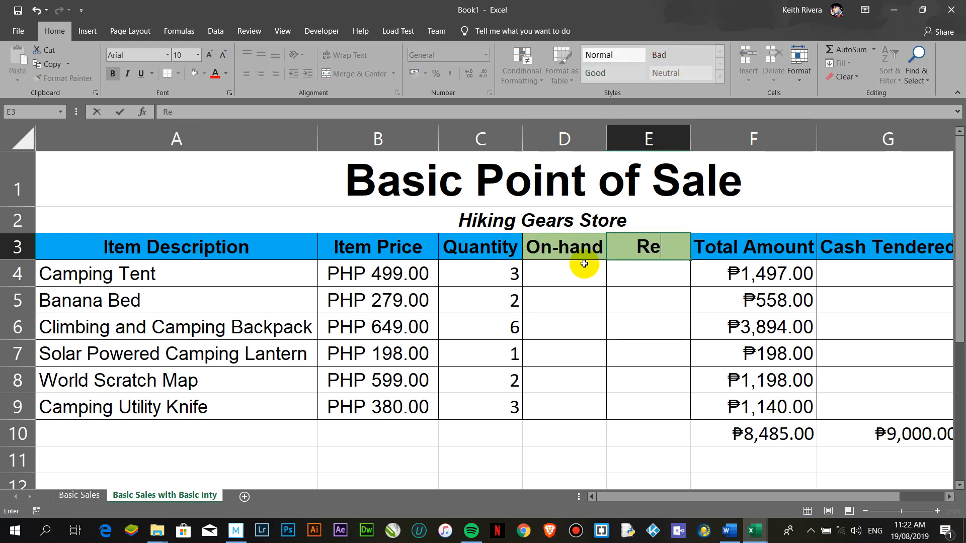
type("maining Stocks")
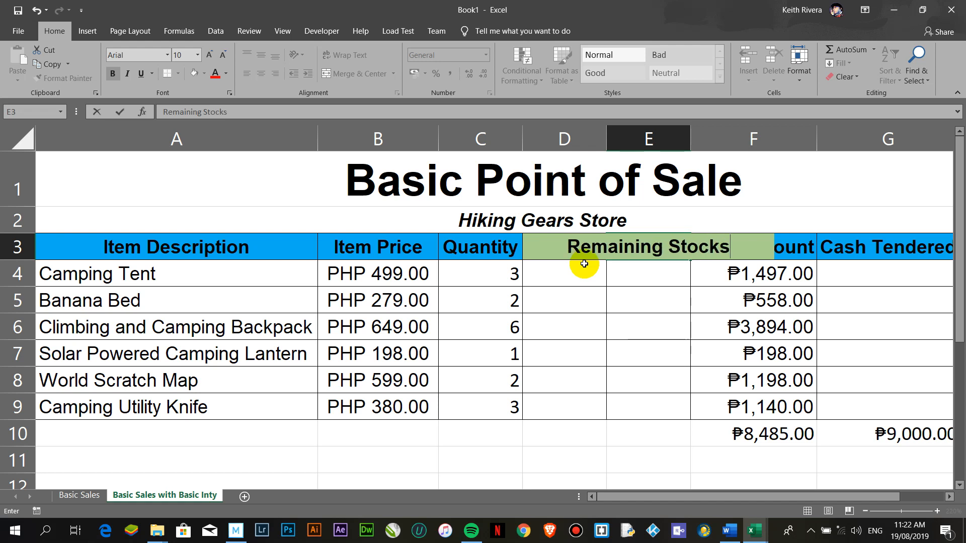
key("Return")
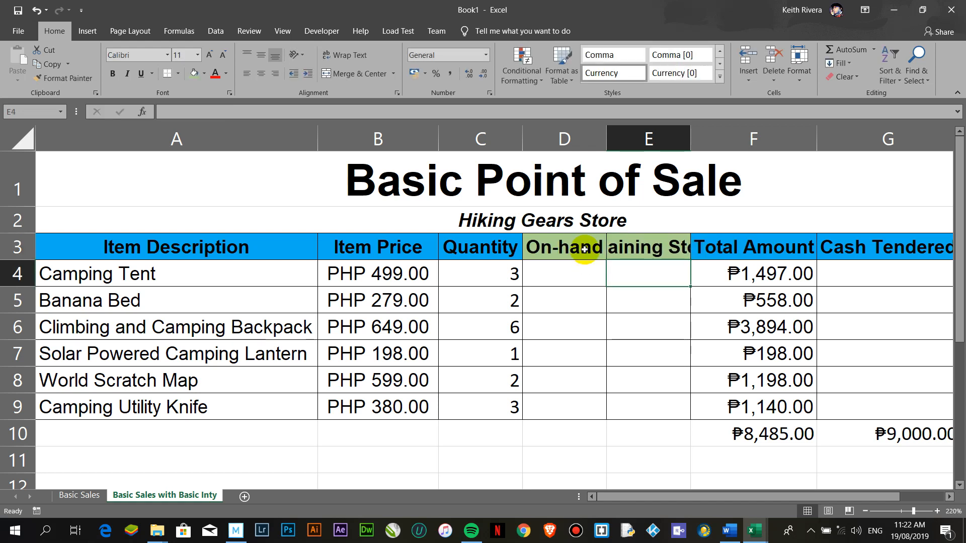
Auto-fit the widths of columns D and E to their header text
left_click(572, 246)
left_click_drag(572, 246, 620, 247)
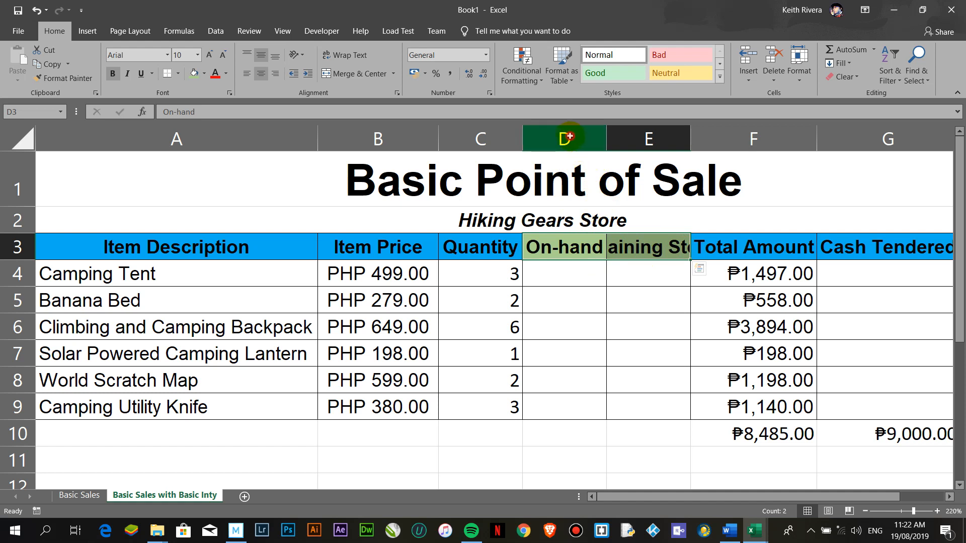
left_click_drag(566, 136, 635, 139)
double_click(607, 142)
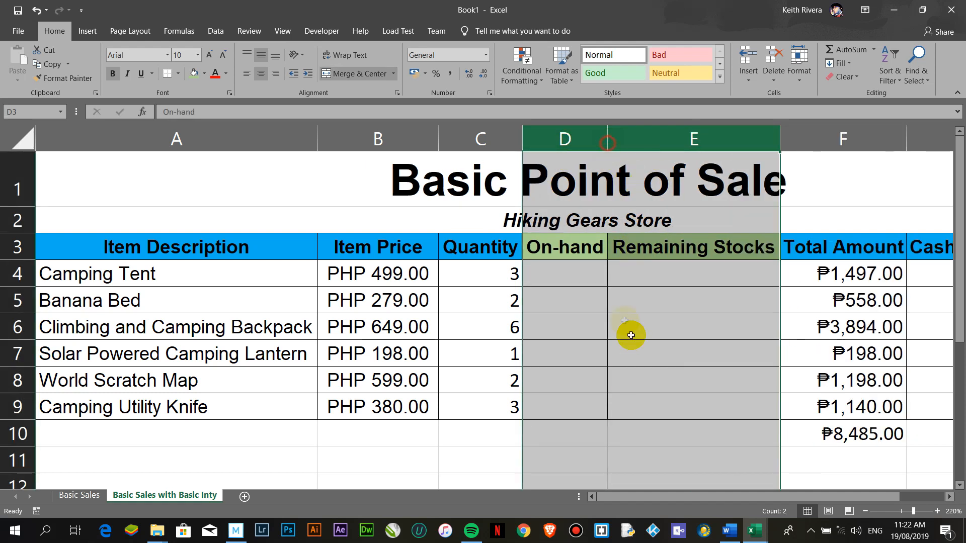
left_click(630, 335)
Enter the on-hand stocks 1000, 900, 300, 1000, 600 and 1000 in cells D4 to D9
left_click(568, 276)
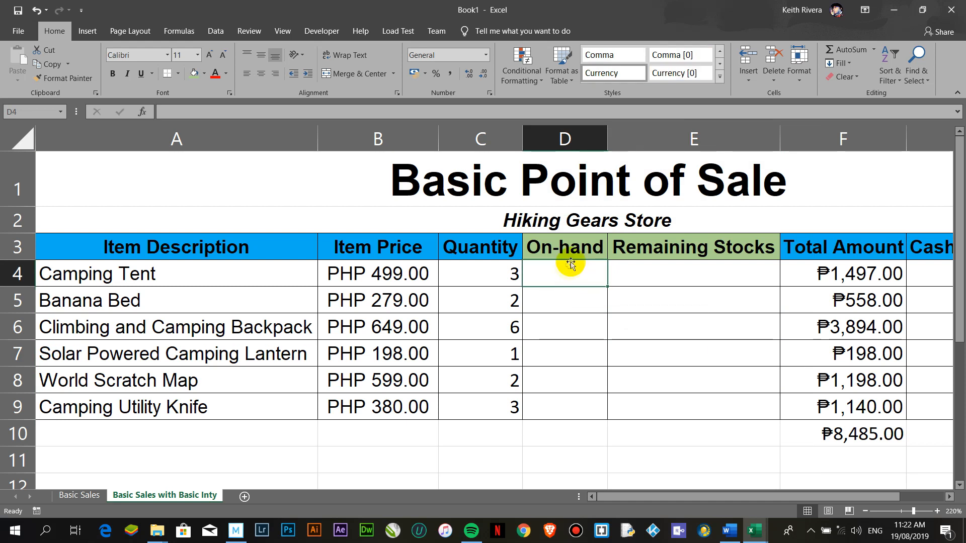
left_click(641, 271)
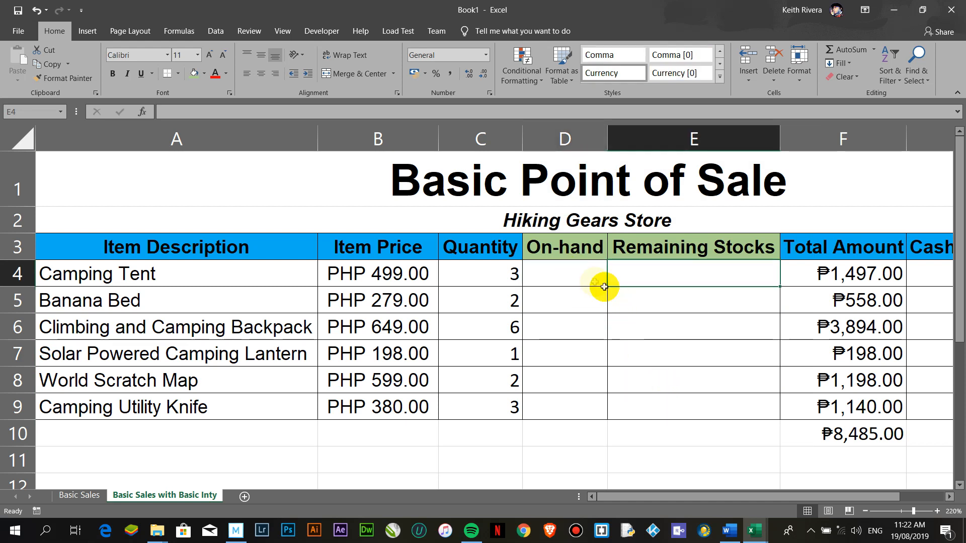
left_click(570, 275)
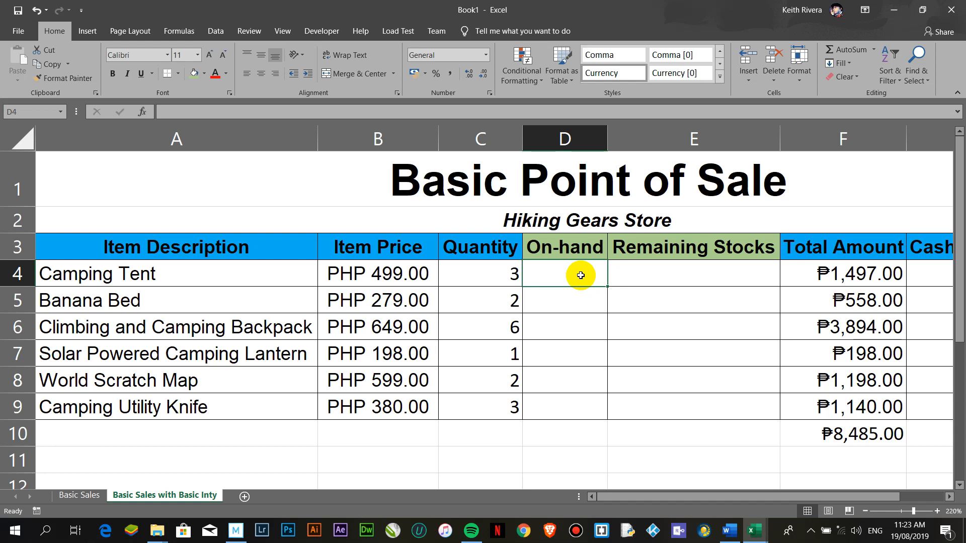
type("1")
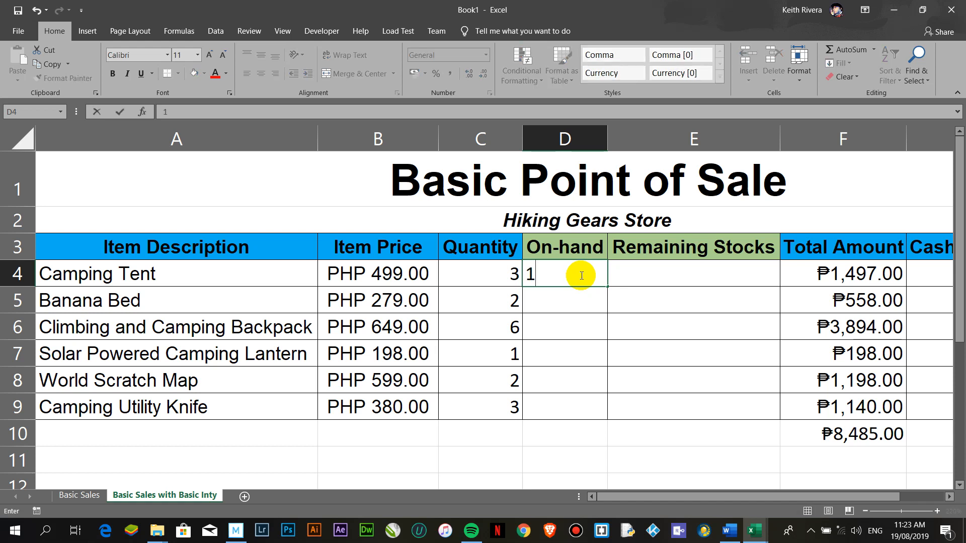
type("000")
key("Return")
type("900")
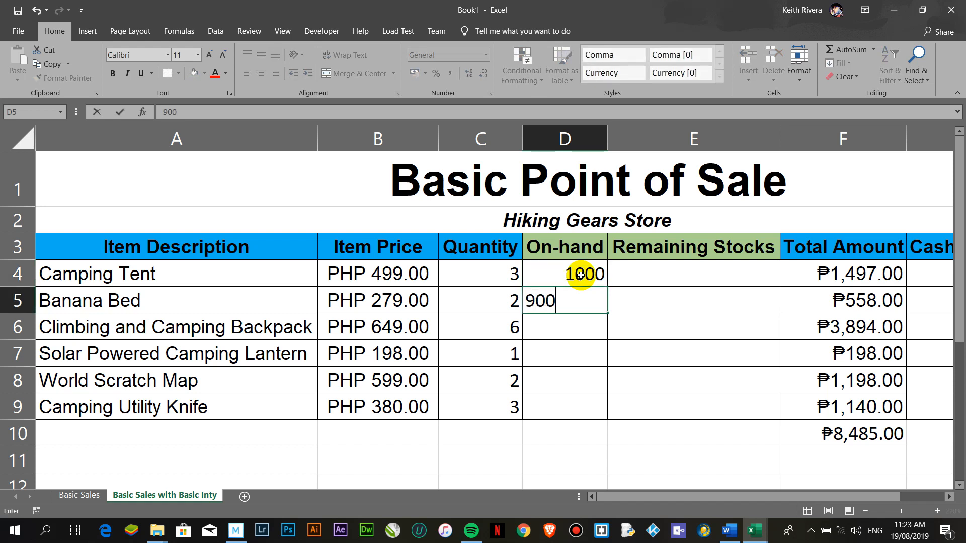
key("Return")
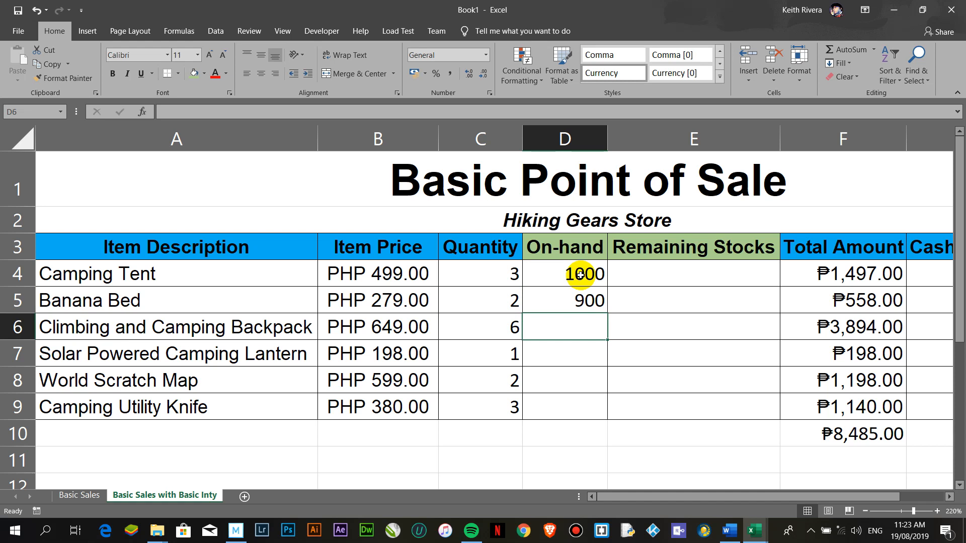
type("300")
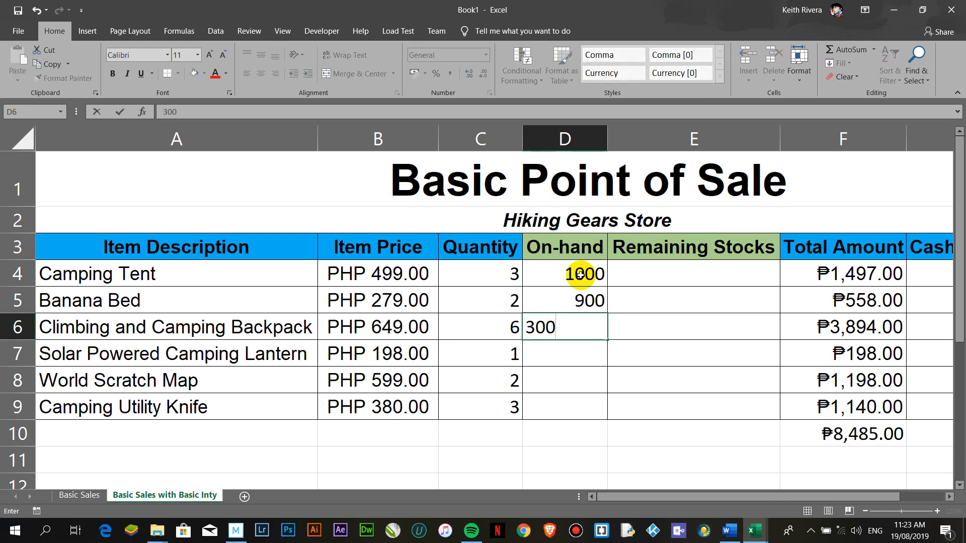
key("Return")
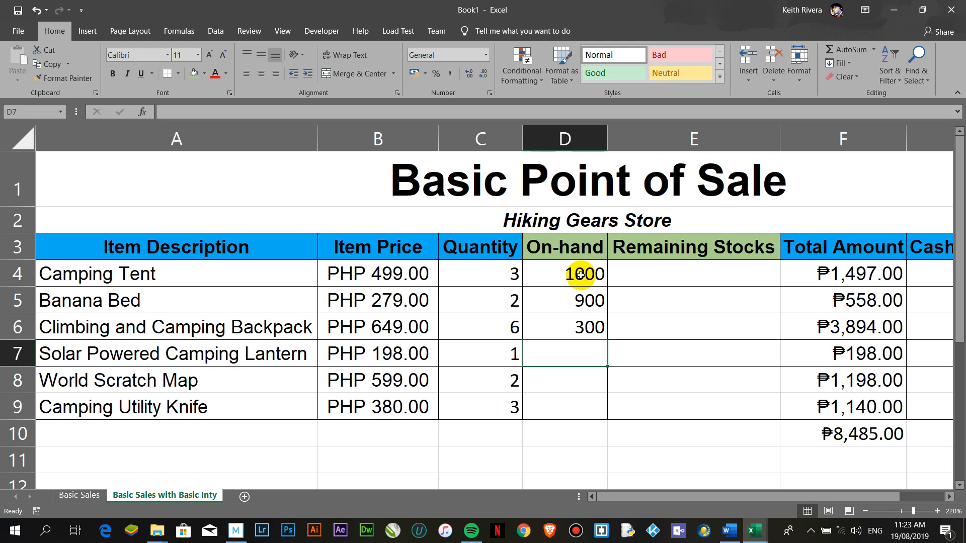
type("1000")
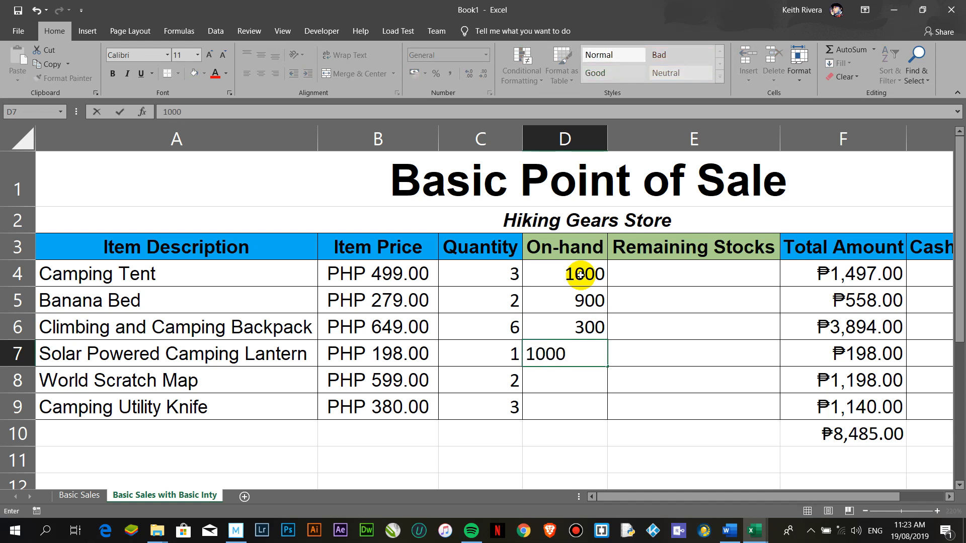
key("Return")
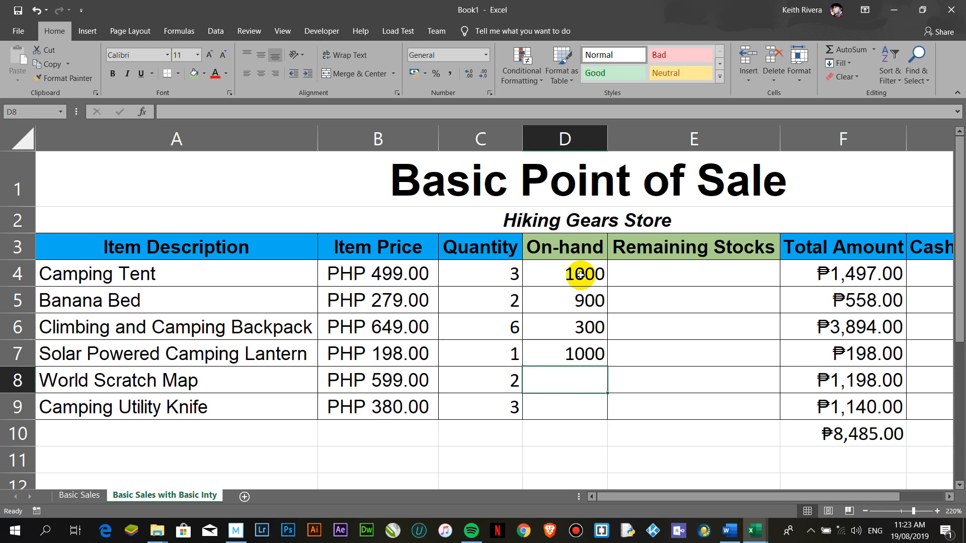
type("600")
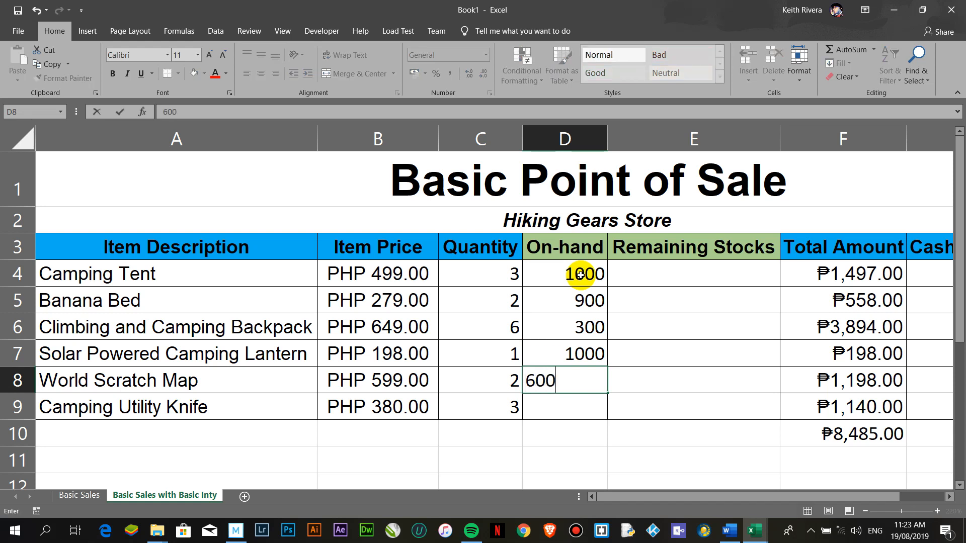
key("Return")
type("1000")
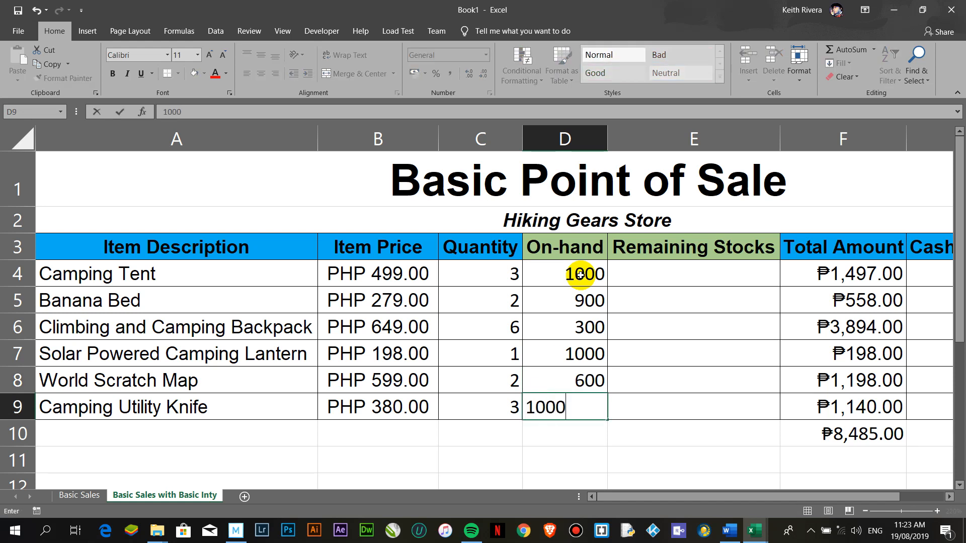
key("Return")
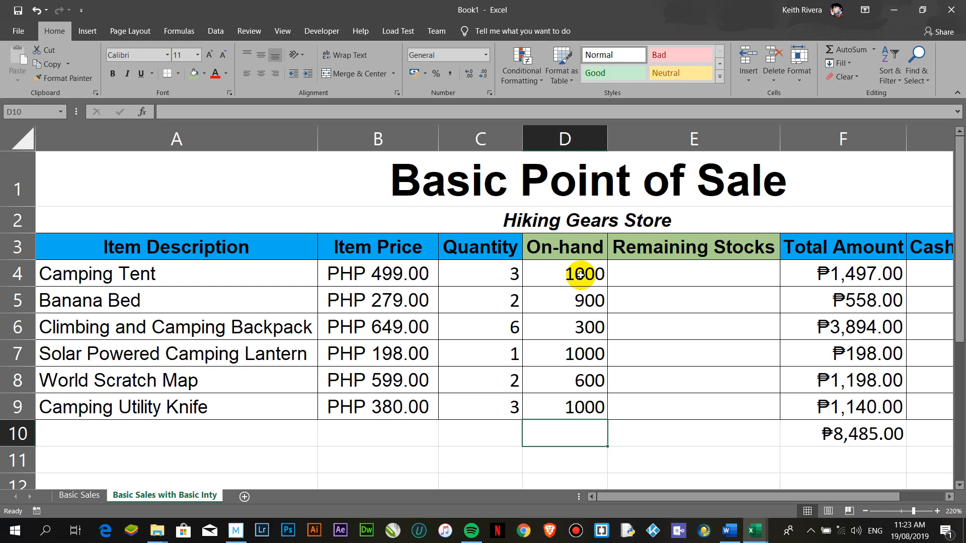
Calculate the Camping Tent's remaining stocks in E4 with the formula =D4-C4
left_click(654, 285)
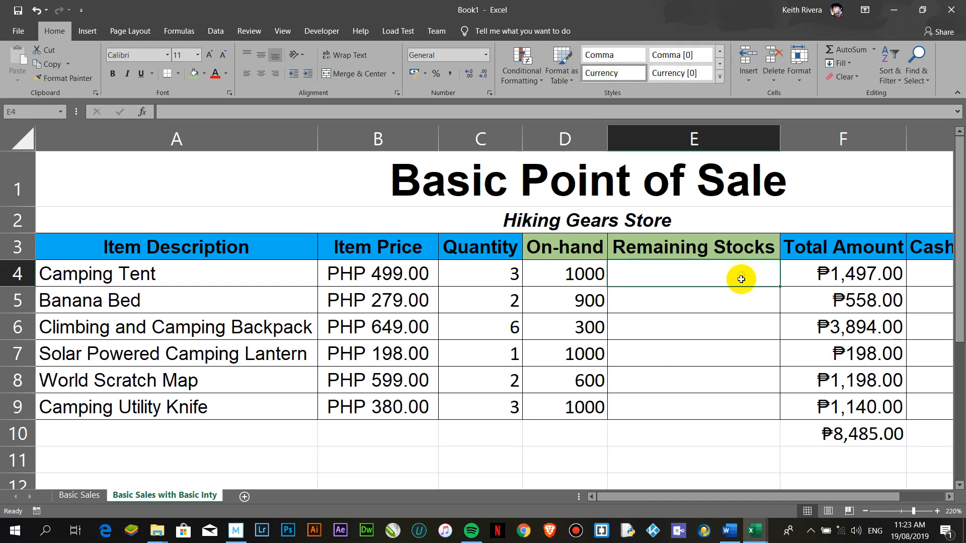
left_click_drag(733, 411, 756, 273)
left_click(756, 273)
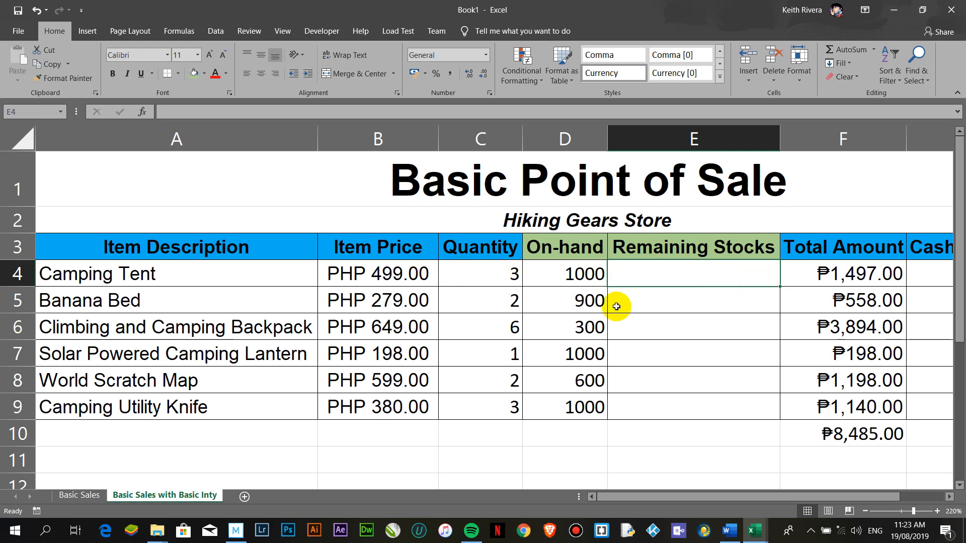
left_click(584, 279)
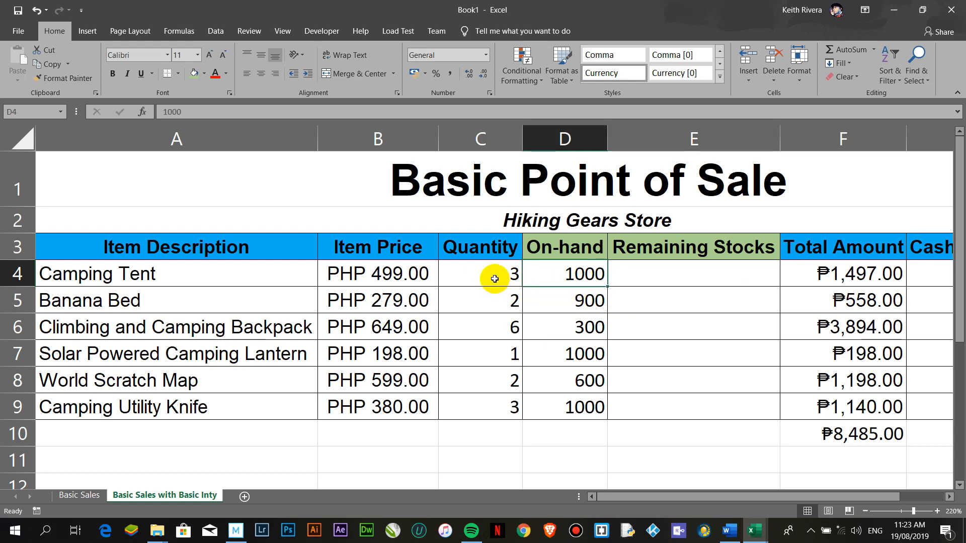
left_click(656, 275)
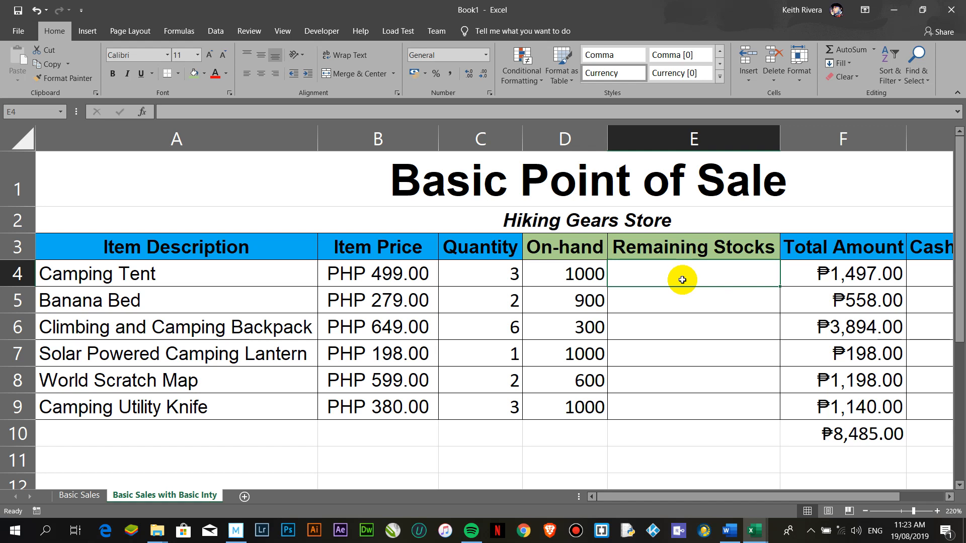
type("=")
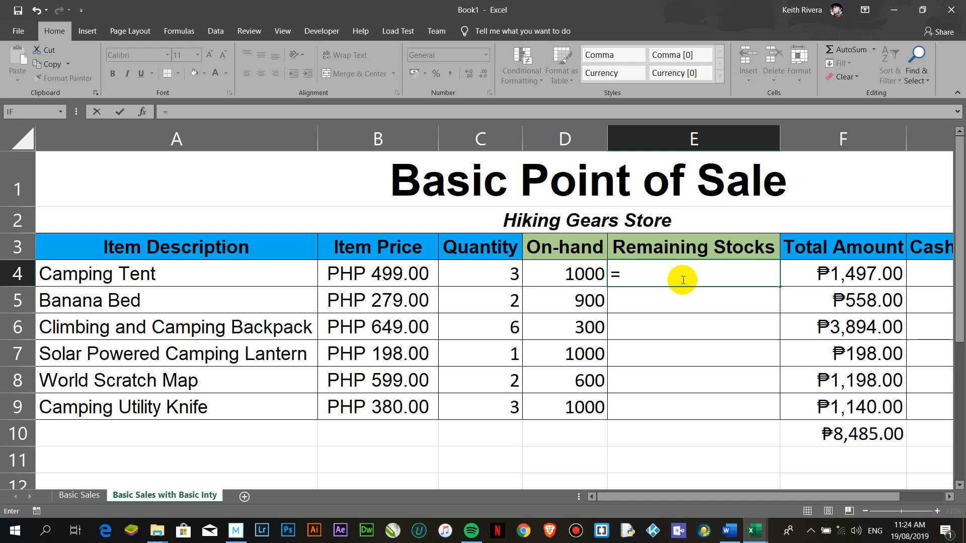
left_click(582, 276)
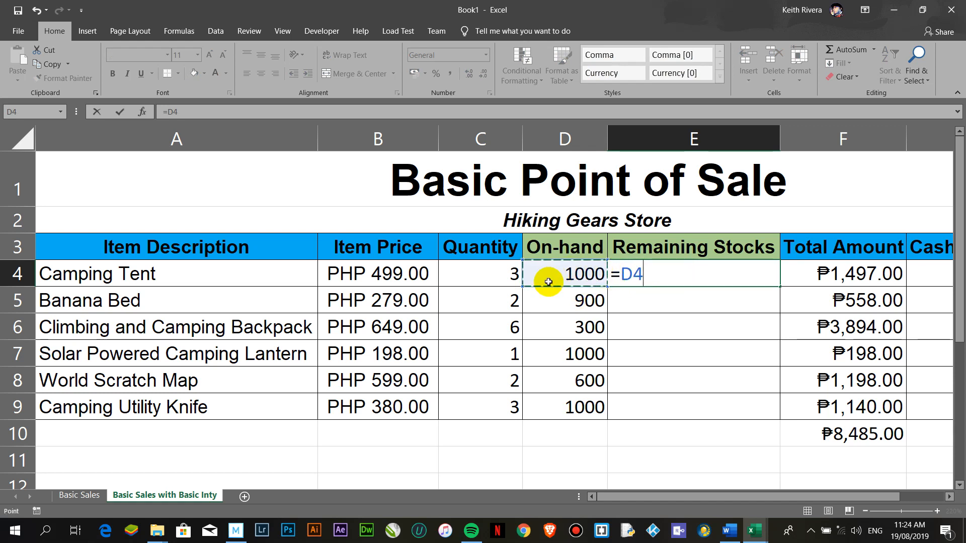
type("-")
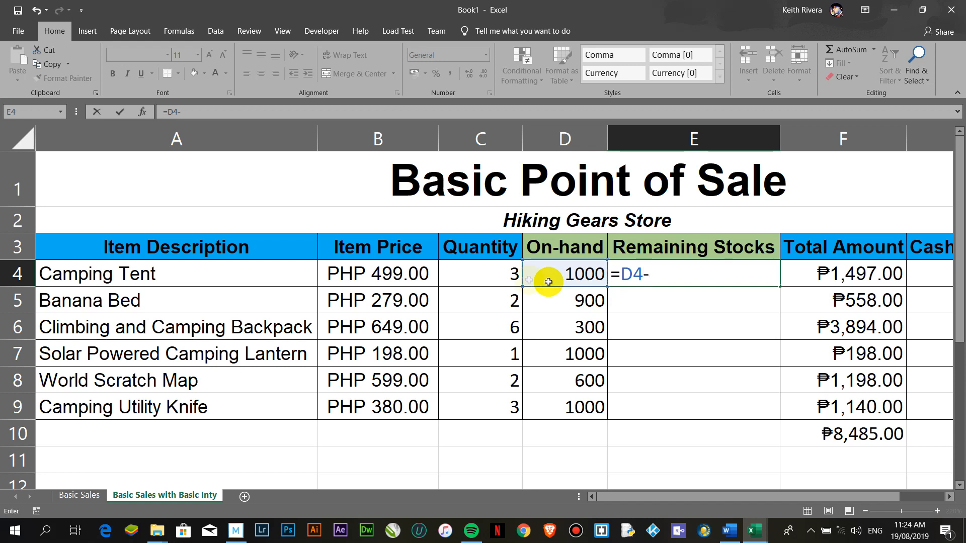
left_click(492, 275)
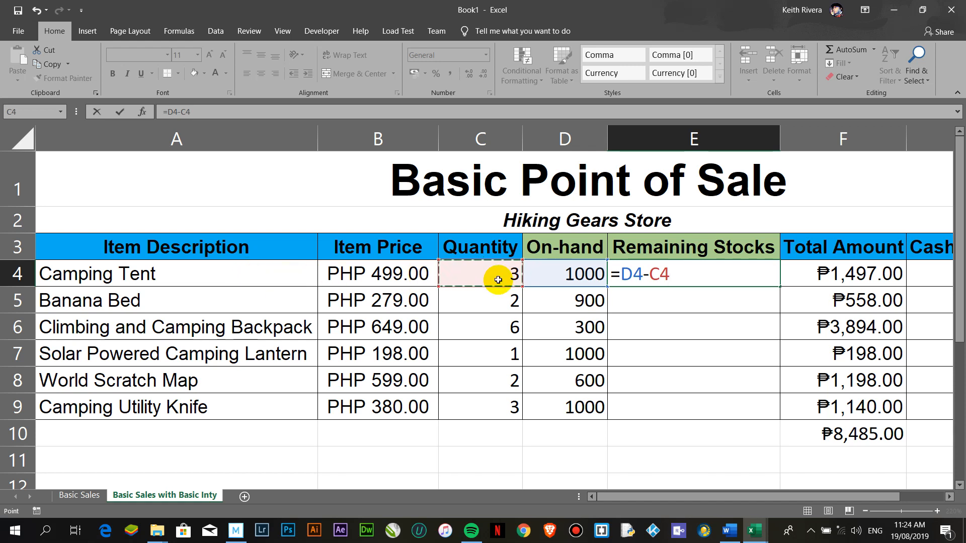
key("Return")
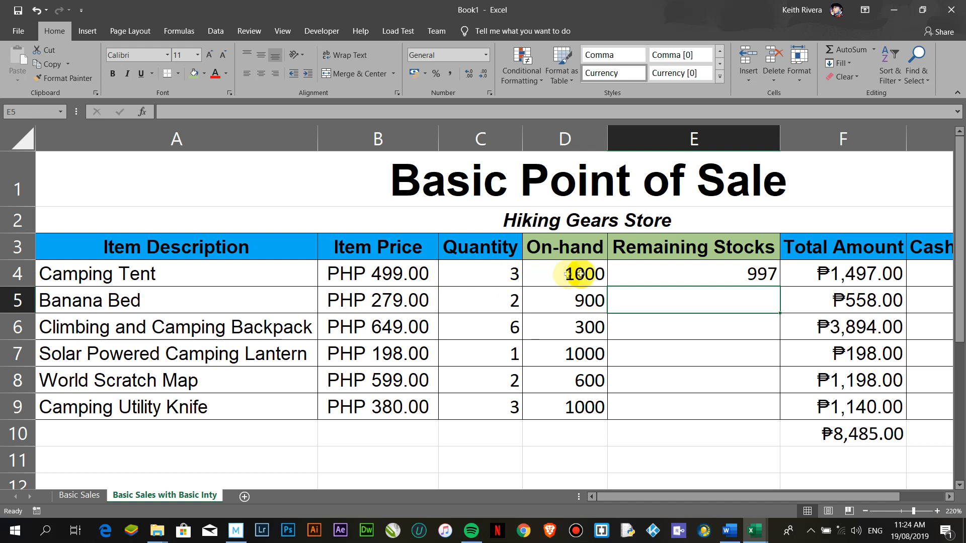
Fill the remaining-stocks formula from E4 down through E9 for the other items
left_click(626, 276)
left_click(578, 274)
left_click(692, 279)
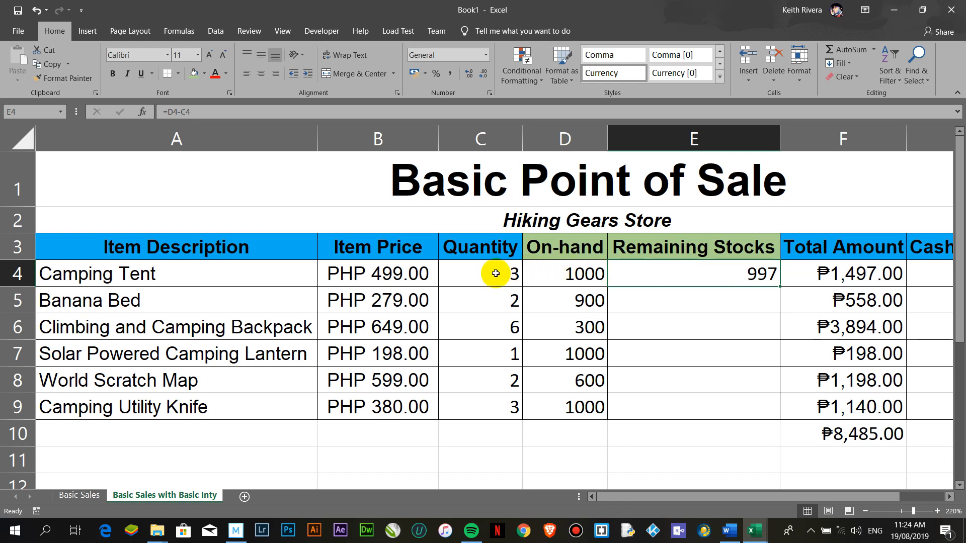
double_click(780, 285)
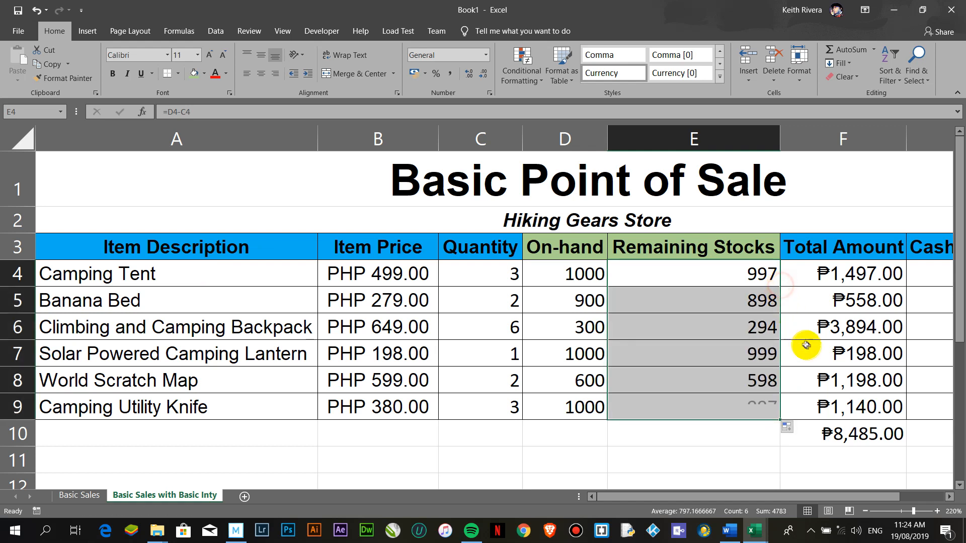
Set the Solar Powered Camping Lantern's quantity in C7 to 10
left_click(672, 387)
left_click(475, 359)
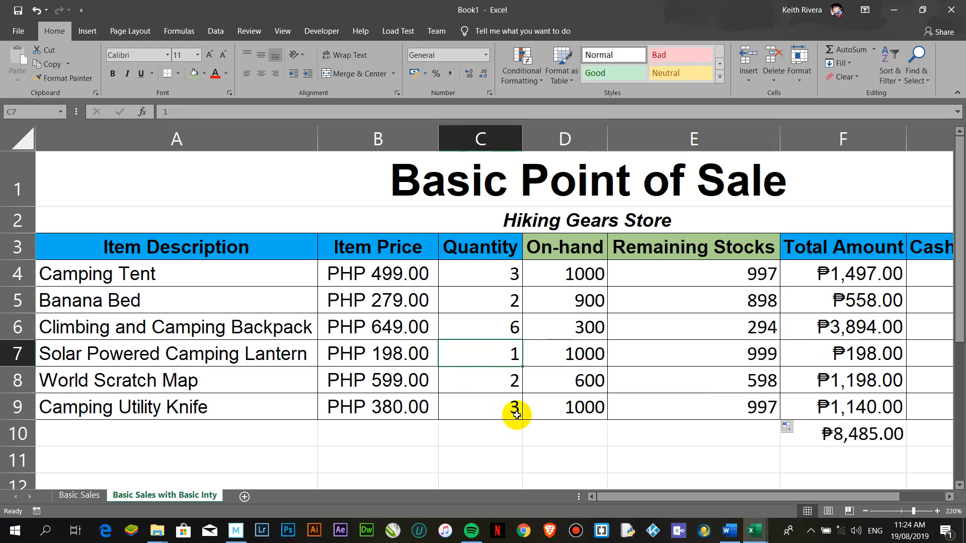
type("1")
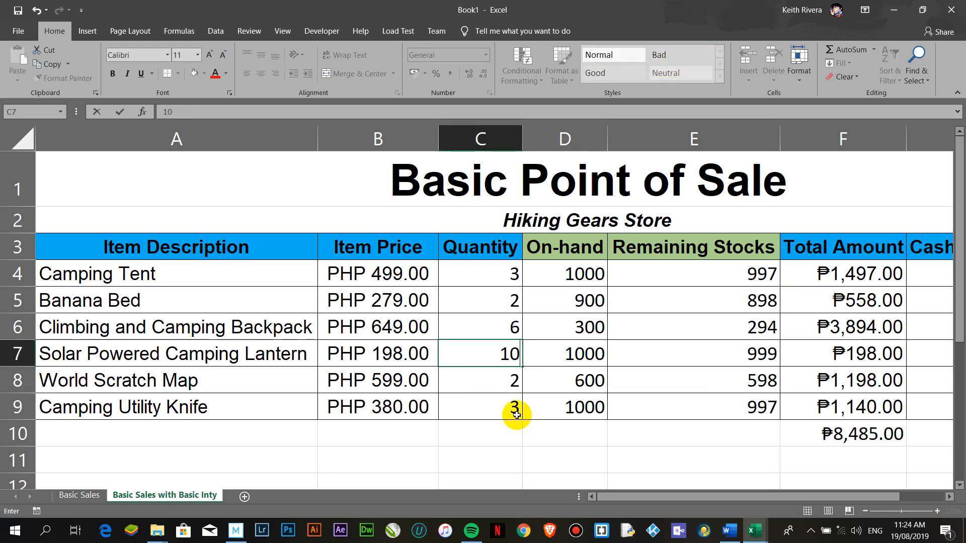
key("Return")
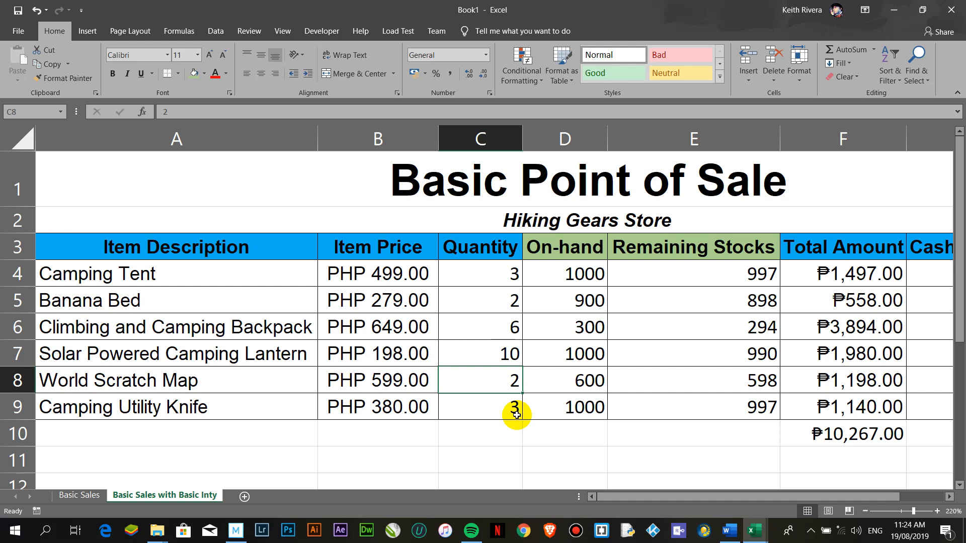
Auto-fit the width of the Change column H so the amount in H10 fits completely
scroll(735, 500, "right", 2)
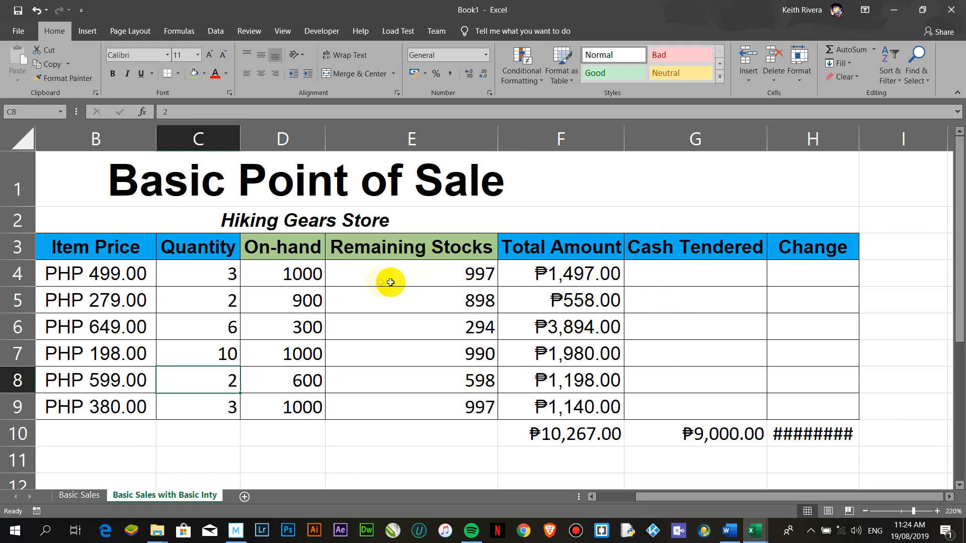
left_click_drag(277, 249, 378, 399)
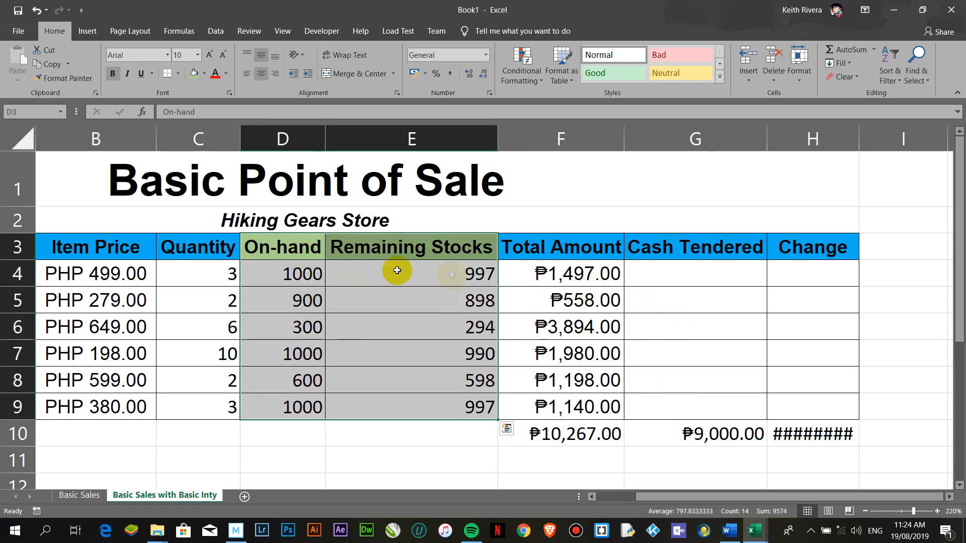
left_click(553, 379)
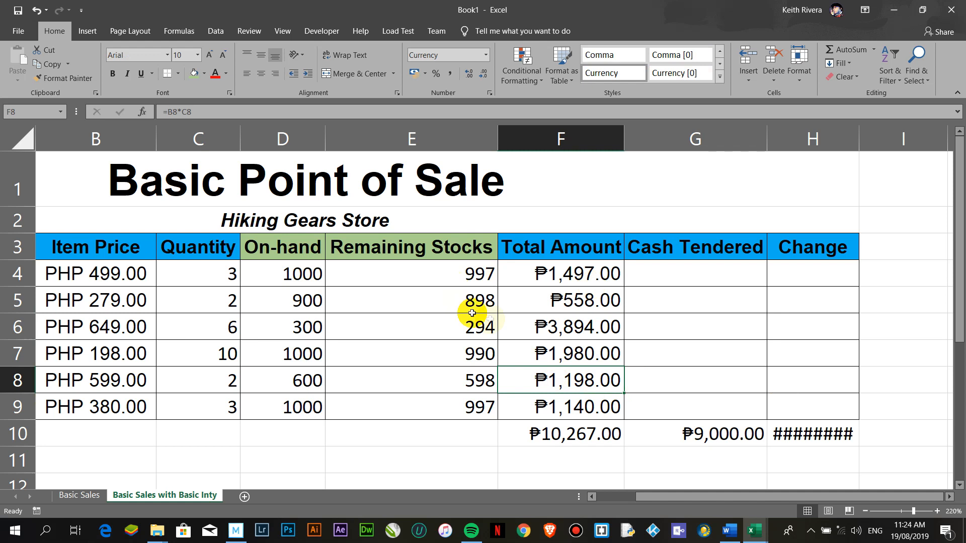
left_click_drag(562, 268, 548, 434)
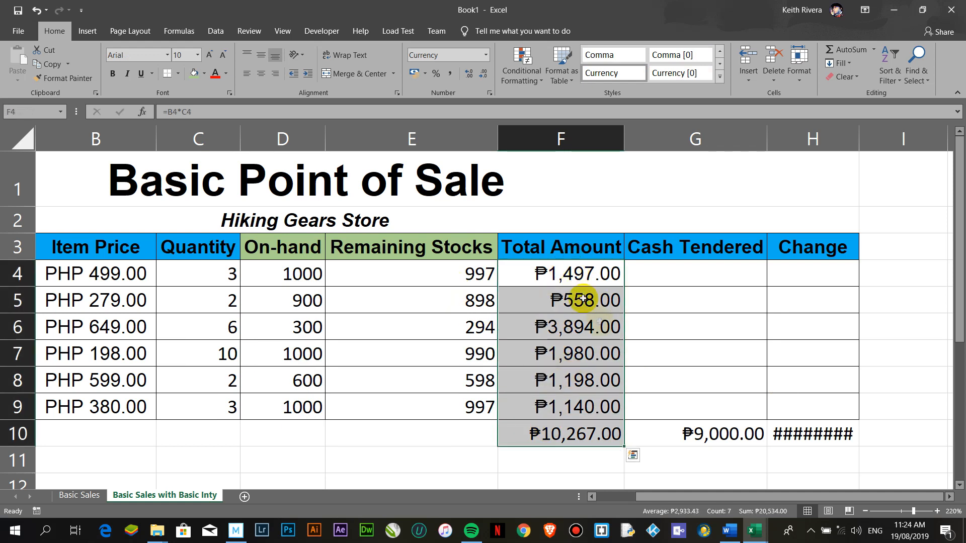
left_click(829, 431)
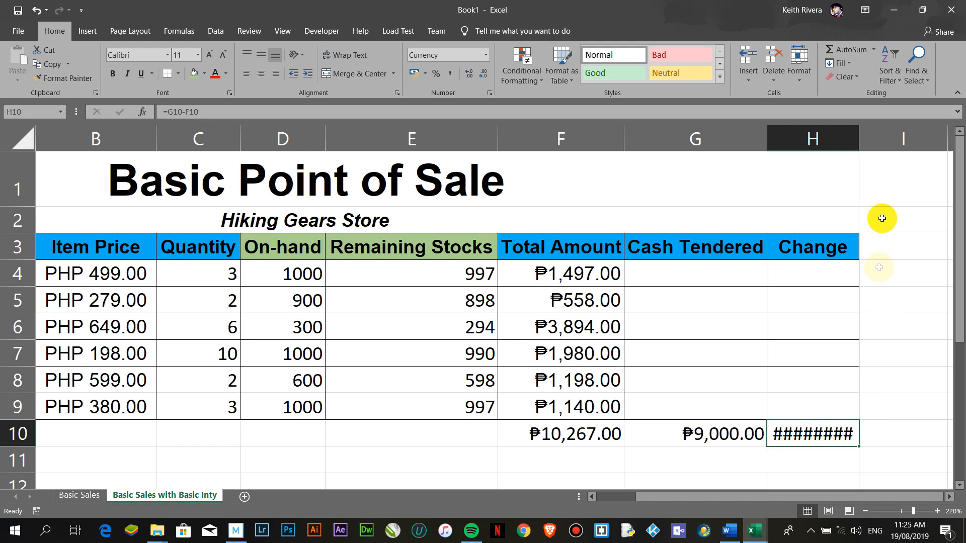
double_click(859, 135)
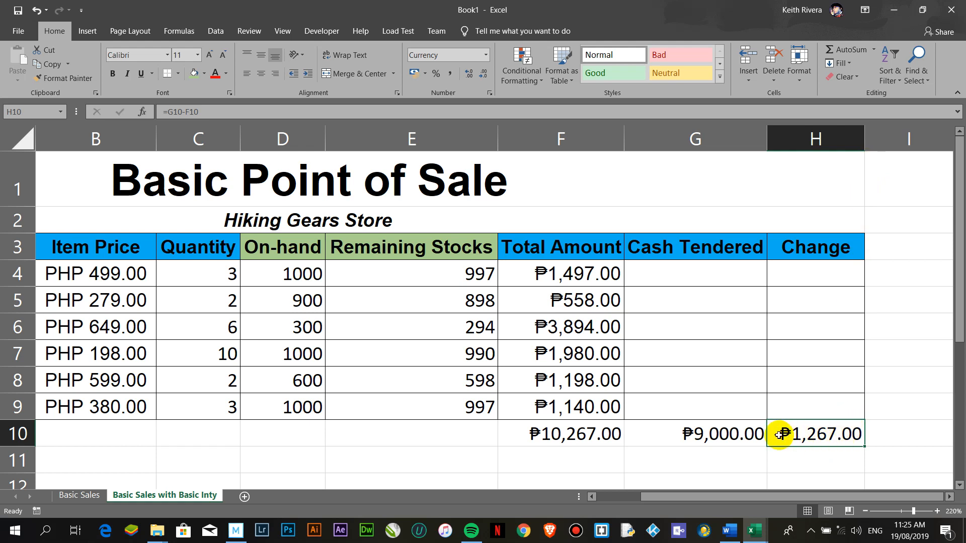
mouse_move(863, 135)
left_mouse_down()
mouse_move(850, 136)
mouse_move(858, 145)
left_mouse_up()
double_click(858, 145)
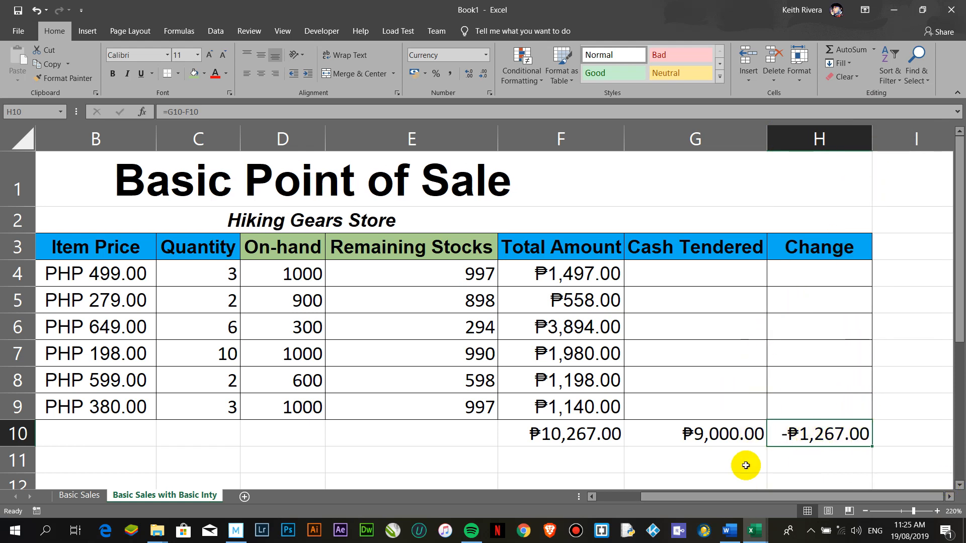
Set the cash tendered in G10 to 10500 and check the change in H10
left_click(687, 434, "shift")
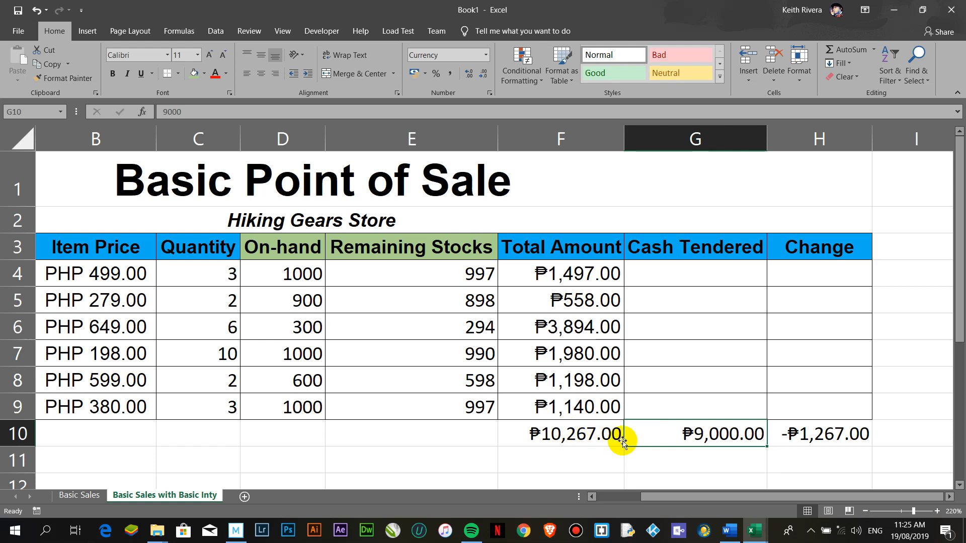
type("10500")
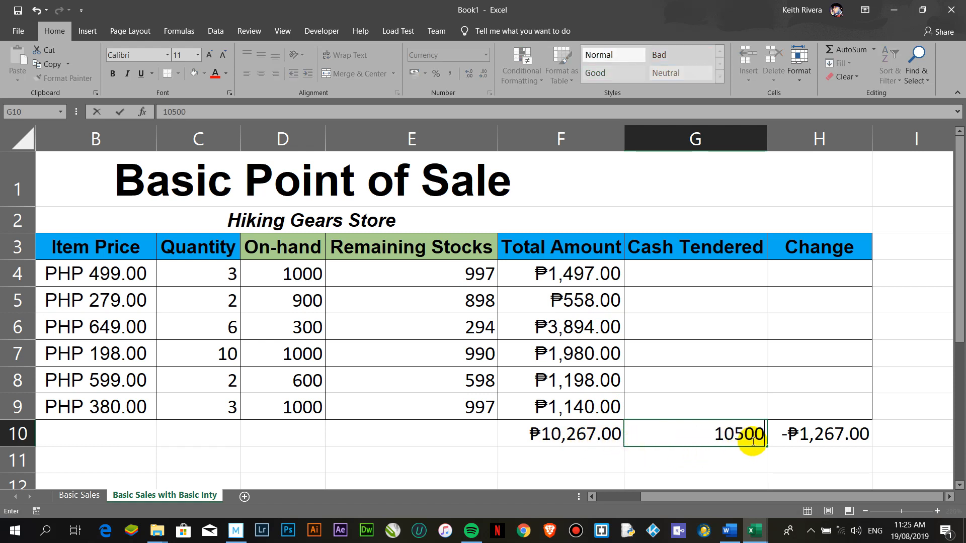
key("Return")
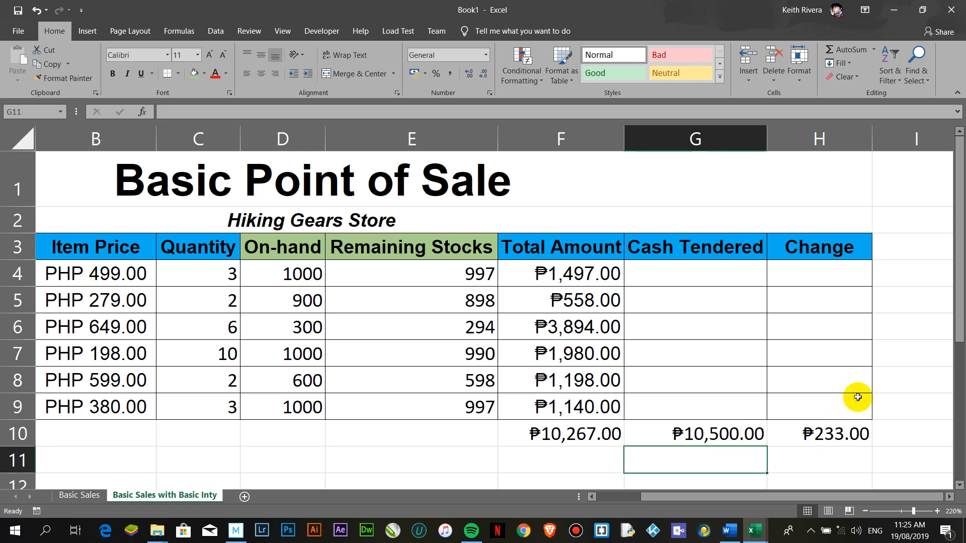
left_click(818, 432)
left_click(687, 433)
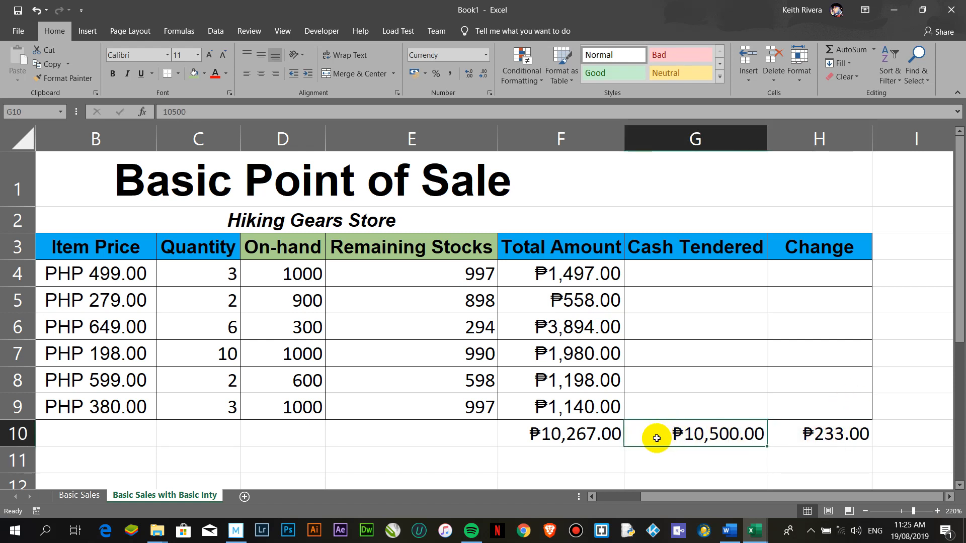
Extend the sheet title in A1 to read "Basic Point of Sale with Inventory"
left_click_drag(789, 501, 749, 497)
left_click(653, 274)
left_click(582, 269)
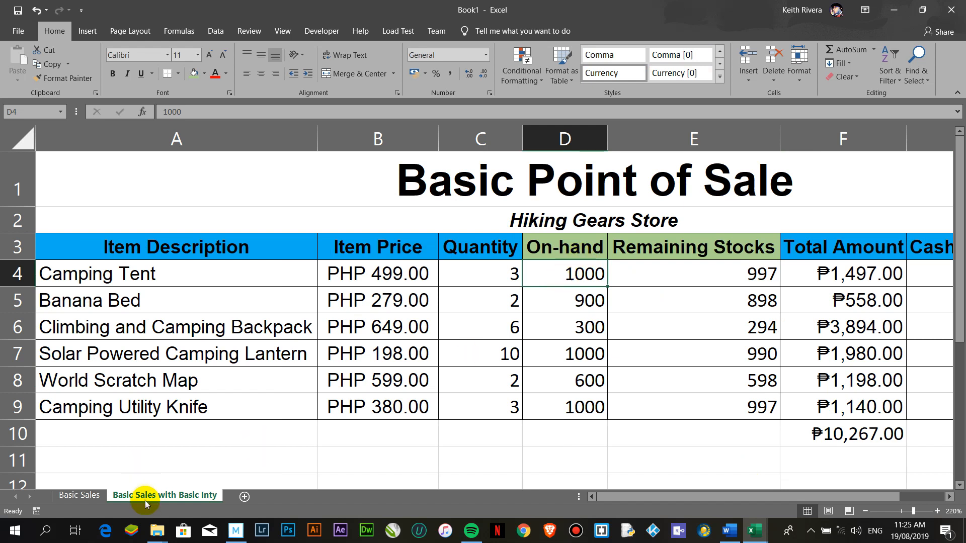
left_click(543, 188)
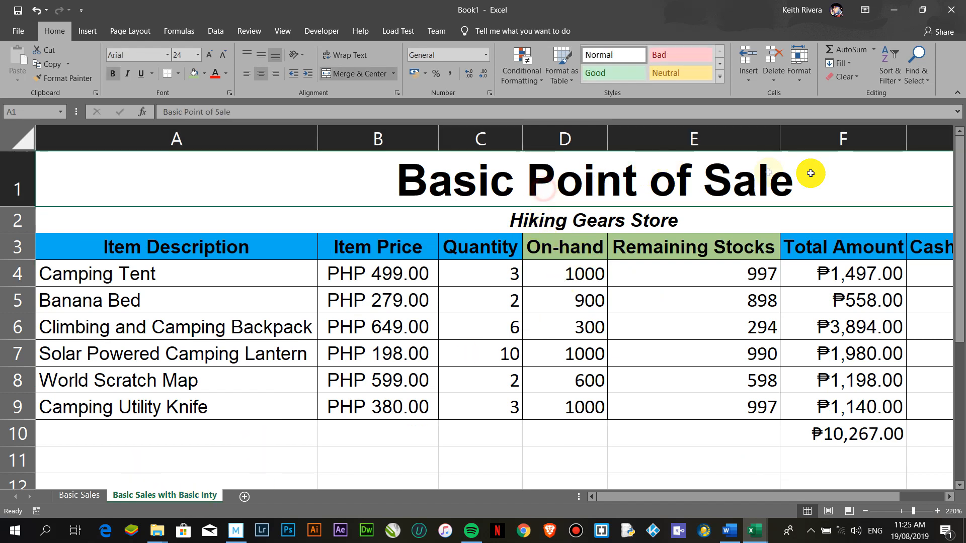
double_click(792, 181)
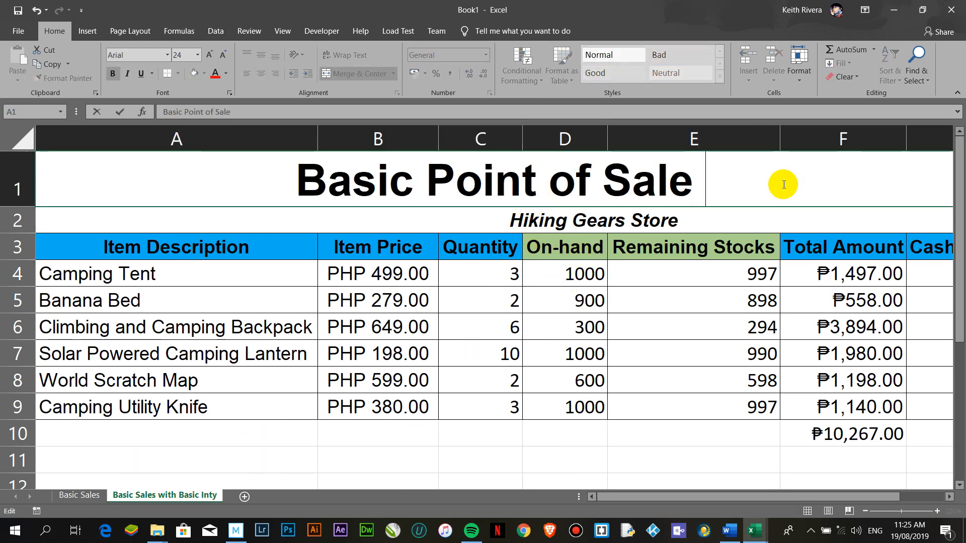
type("with Inventory")
key("Return")
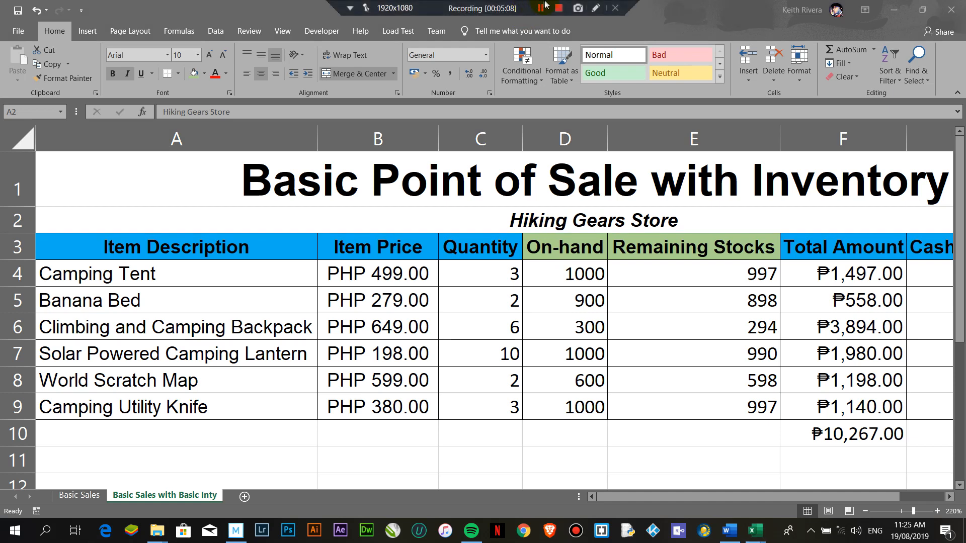
left_click(557, 10)
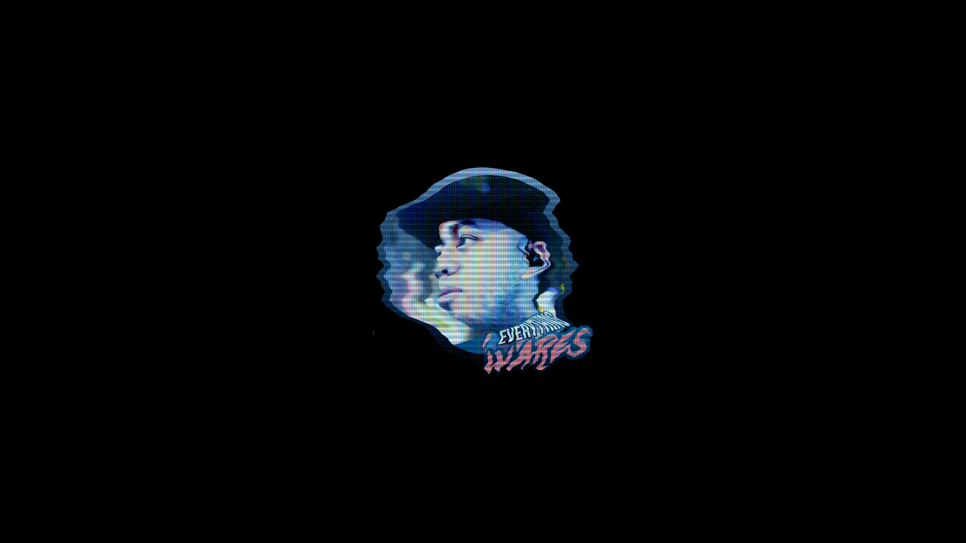